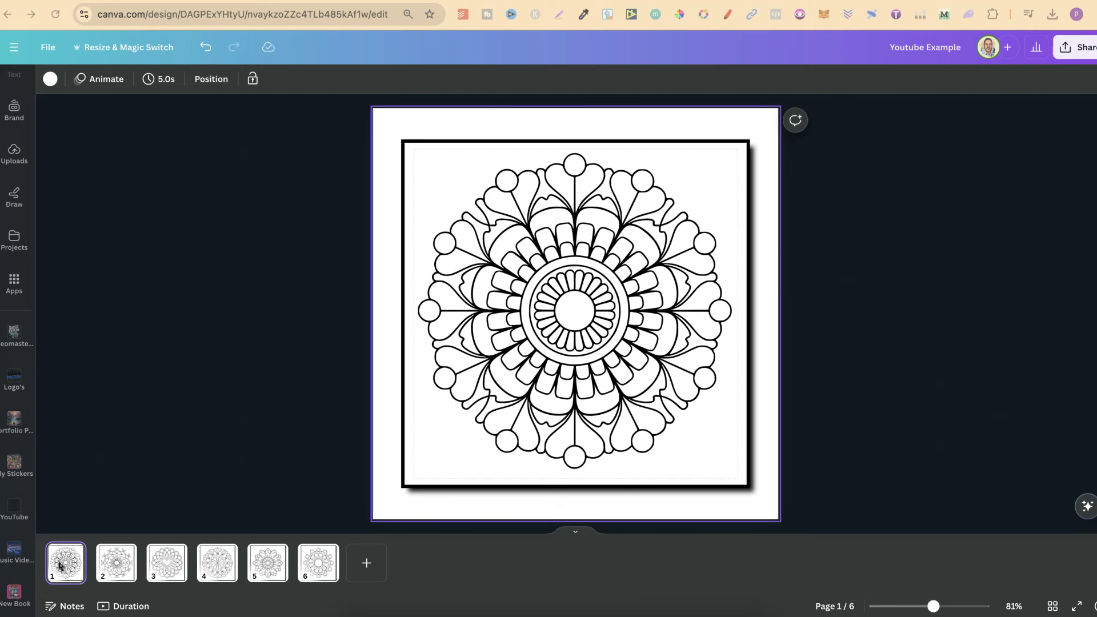
# Page through the design from page 1 to page 5, then back to page 1.
pyautogui.click(75, 575)
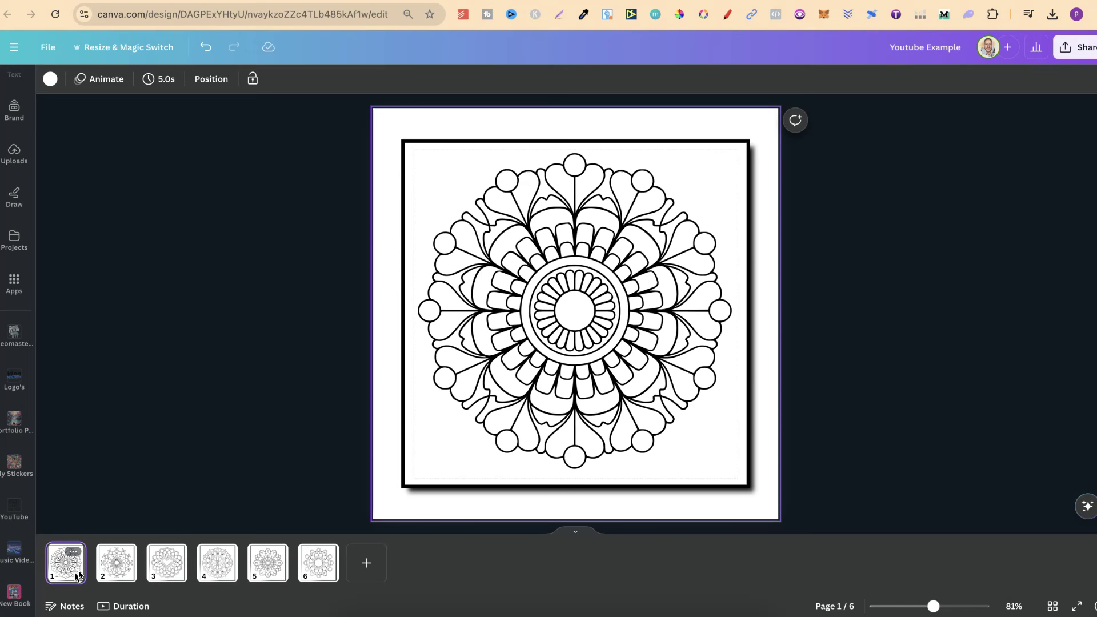
pyautogui.press('pagedown')
pyautogui.press('pagedown')
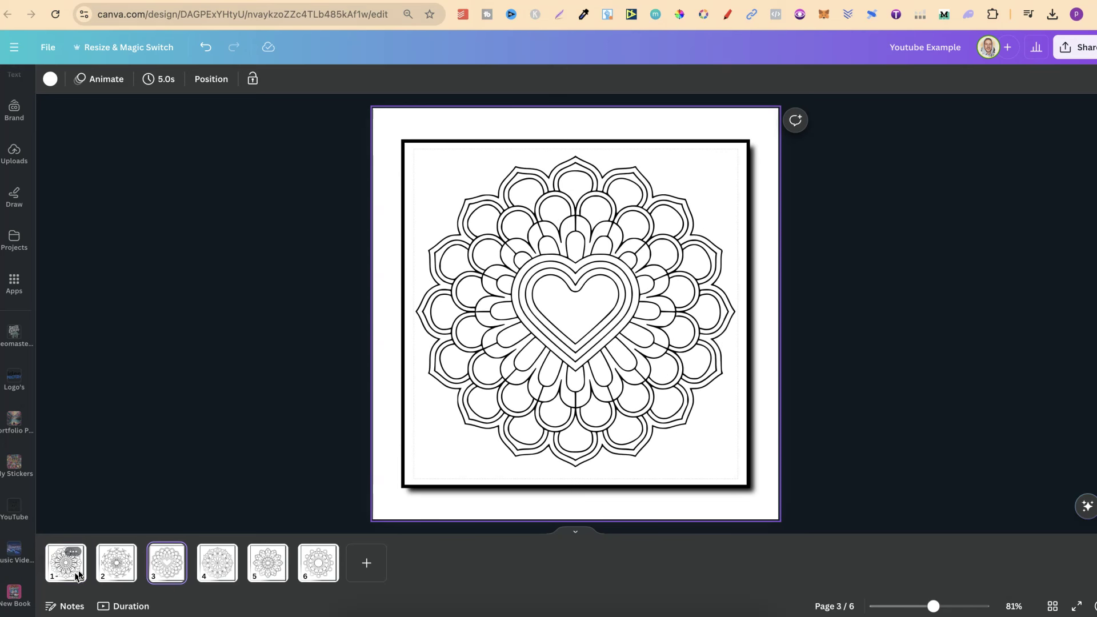
pyautogui.press('pagedown')
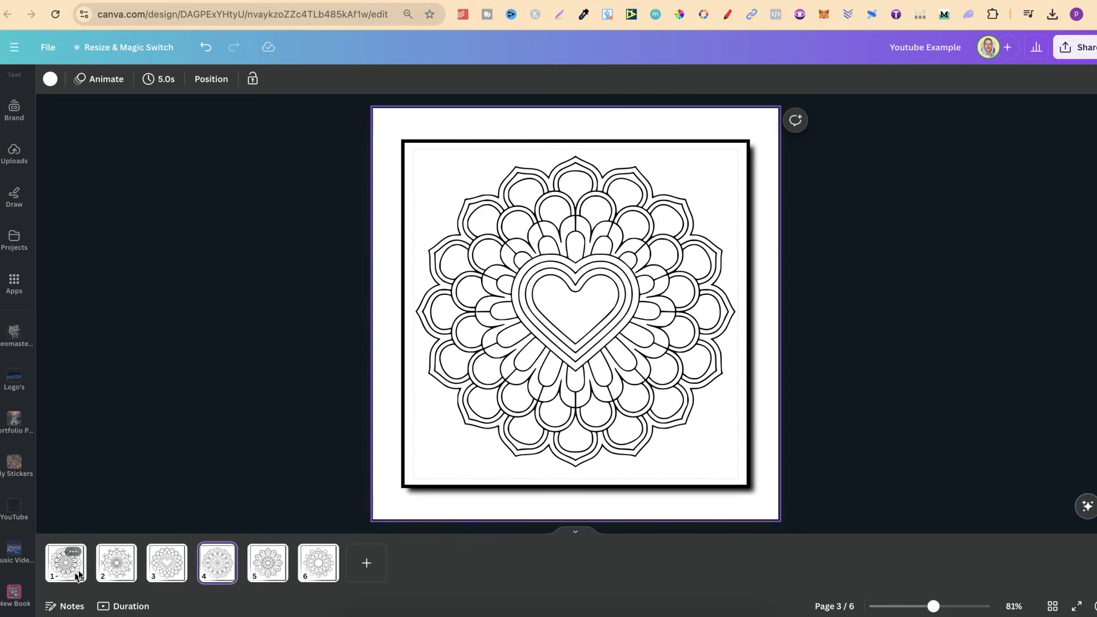
pyautogui.press('pagedown')
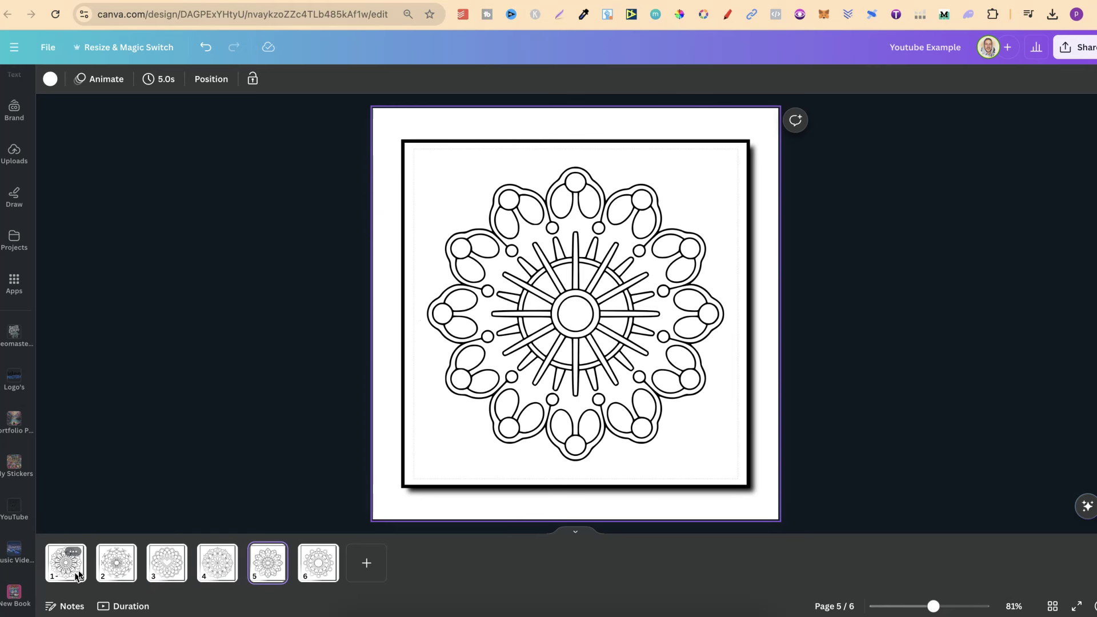
pyautogui.press('pagedown')
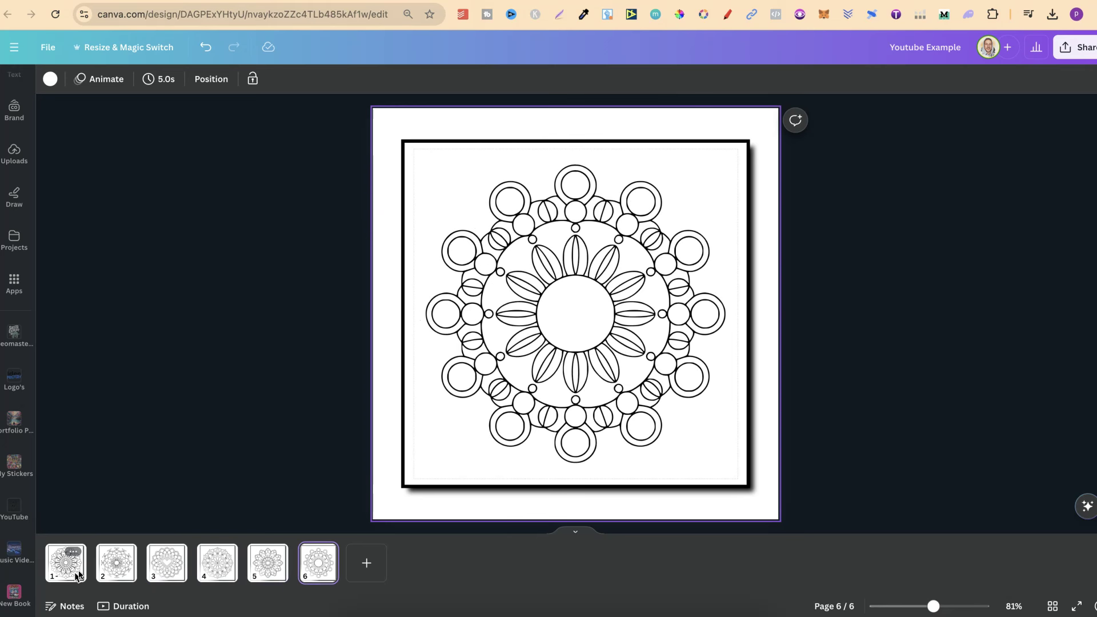
pyautogui.press('pageup')
pyautogui.press('pageup')
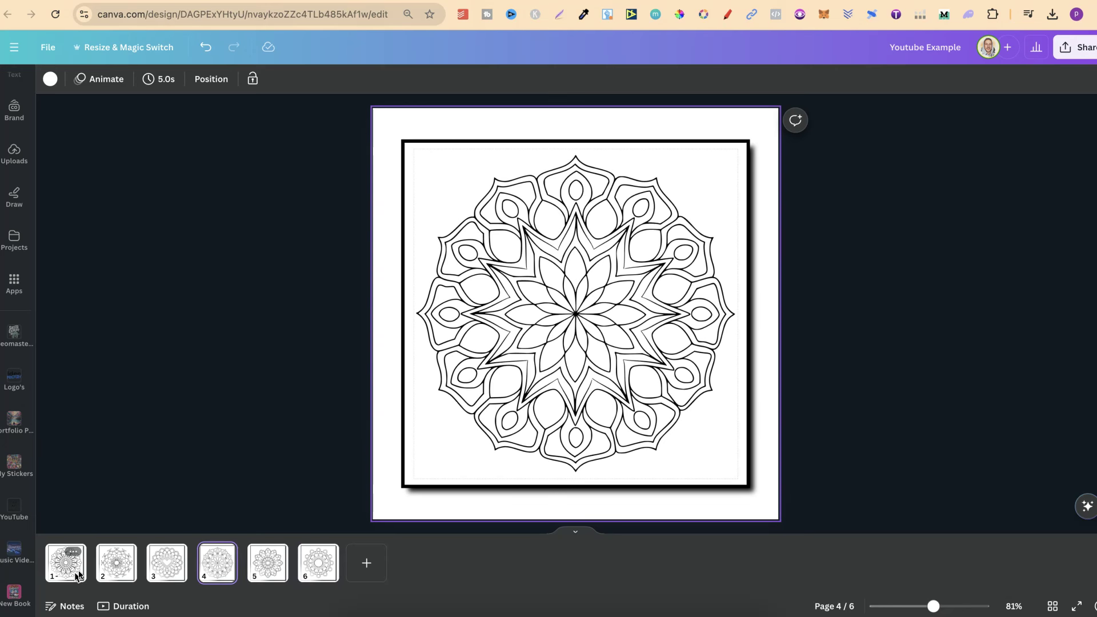
pyautogui.press('pageup')
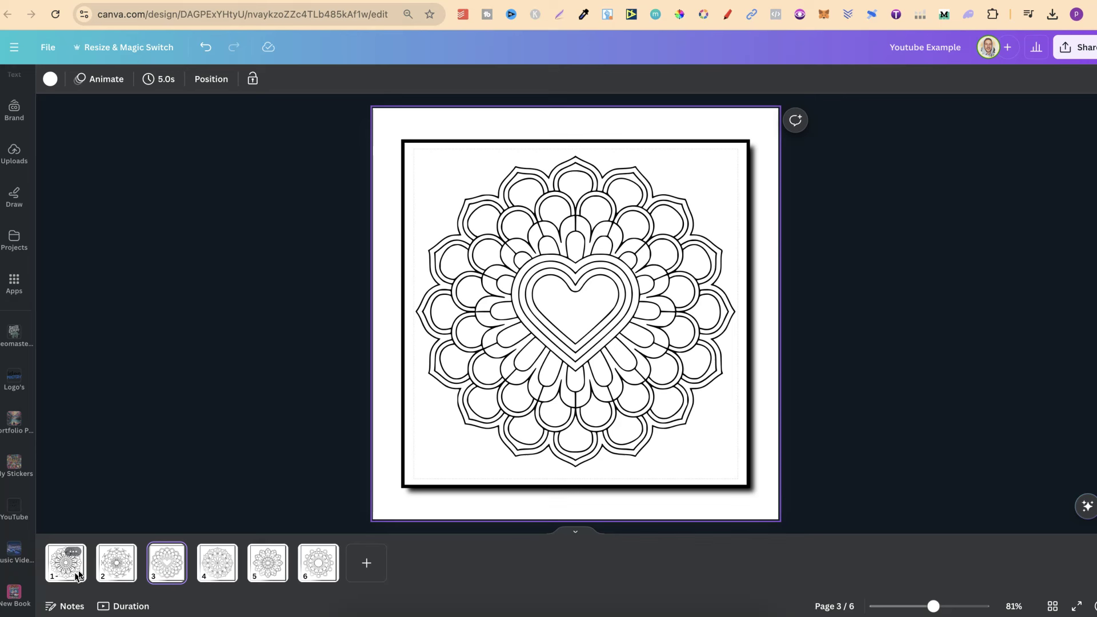
pyautogui.press('pageup')
pyautogui.press('pageup')
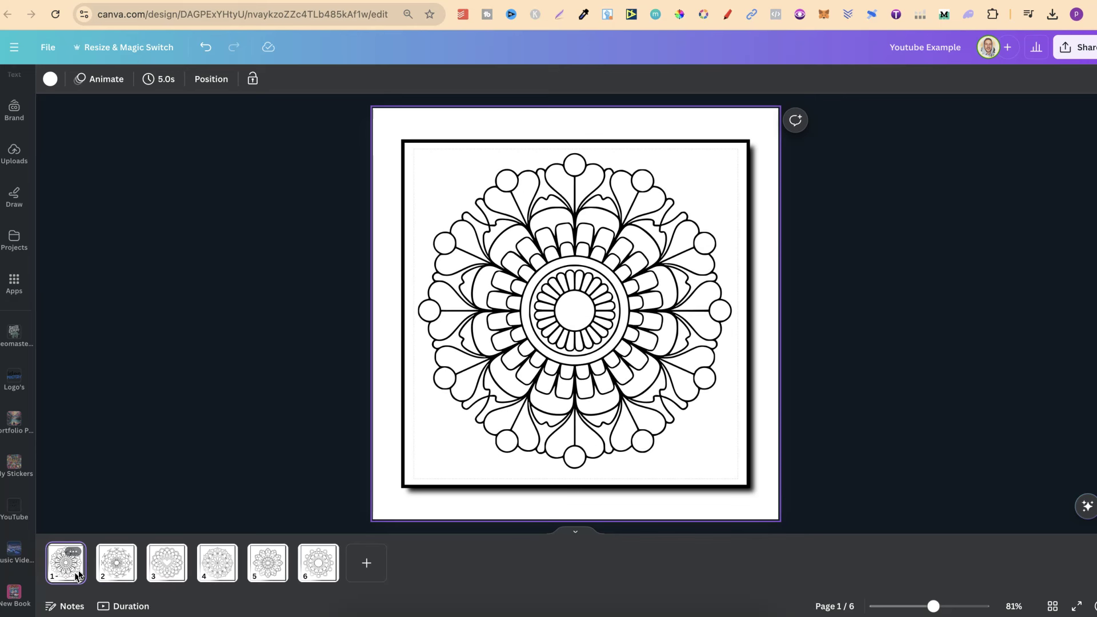
# Resize page 1's mandala image by a corner handle, then step forward to page 4.
pyautogui.click(564, 369)
pyautogui.moveTo(750, 141); pyautogui.dragTo(790, 180)
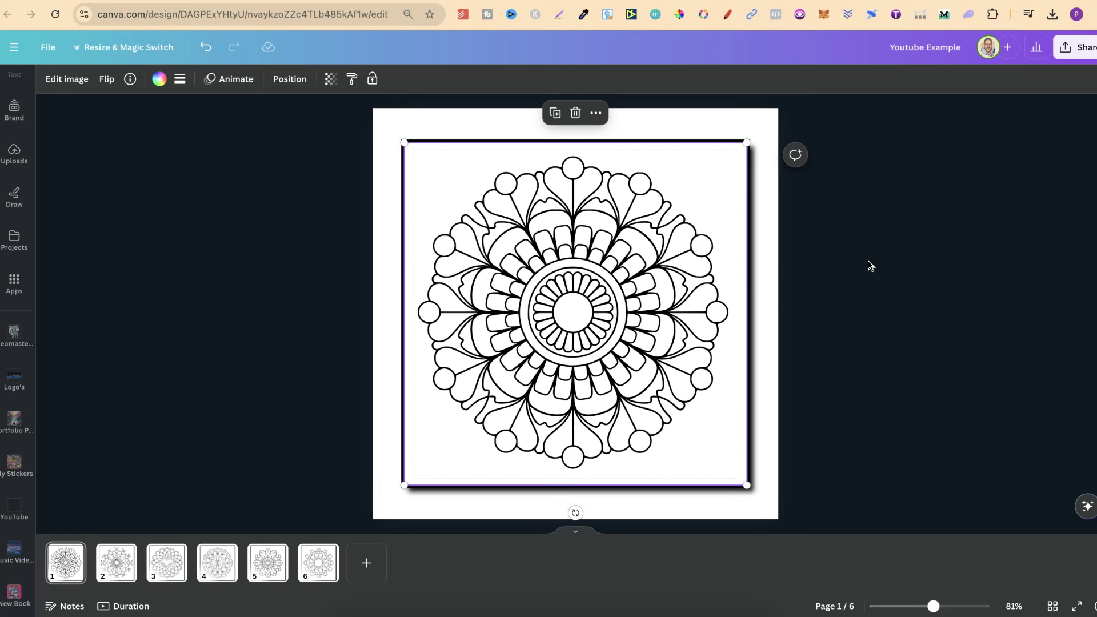
pyautogui.click(866, 264)
pyautogui.click(73, 576)
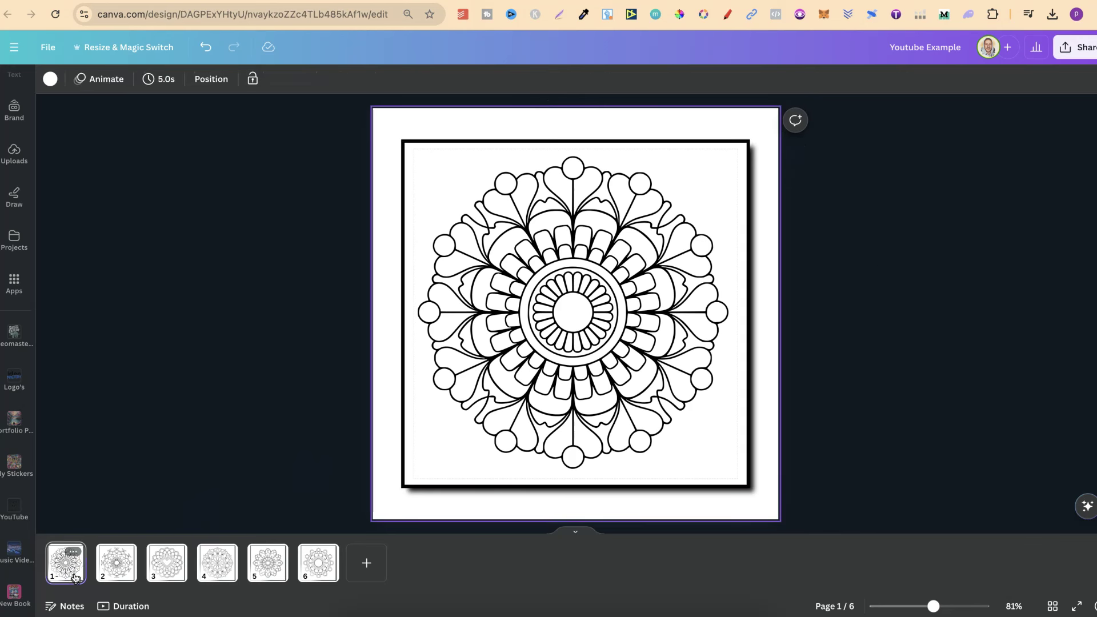
pyautogui.press('Right')
pyautogui.press('Right')
pyautogui.press('Right')
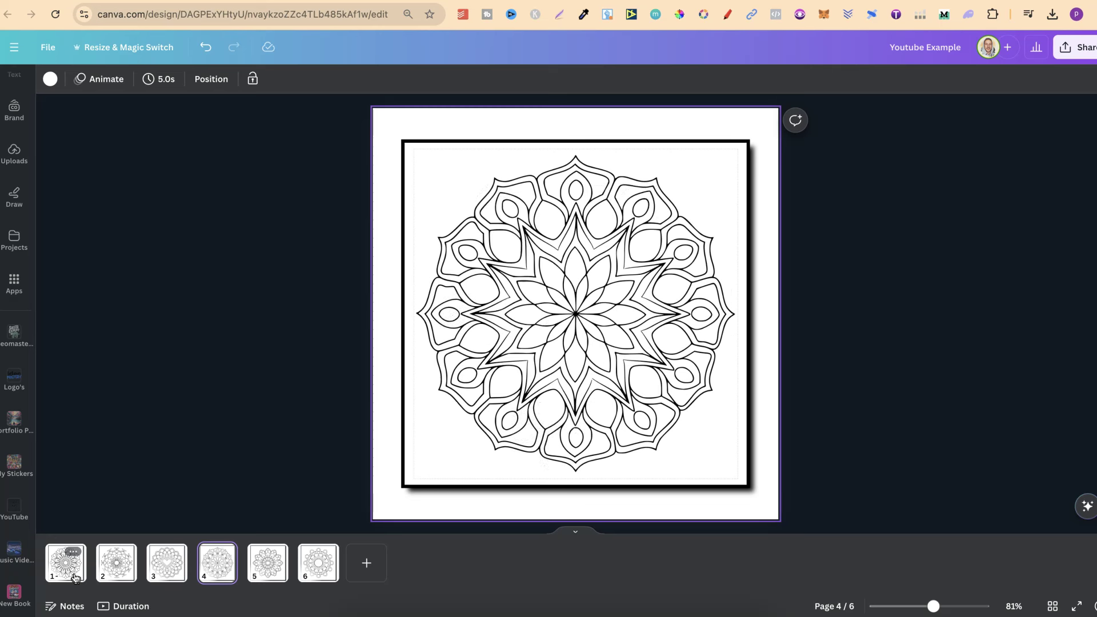
pyautogui.press('Right')
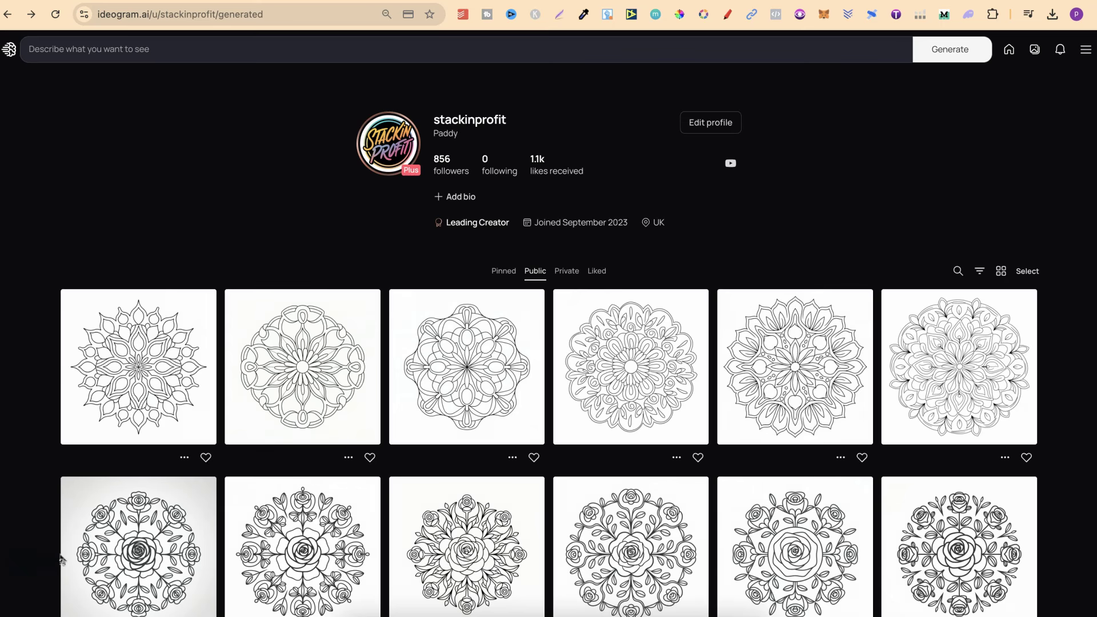
# Scroll up and down the Ideogram Public gallery to review the generated mandalas.
pyautogui.scroll(-2, 1050, 464)
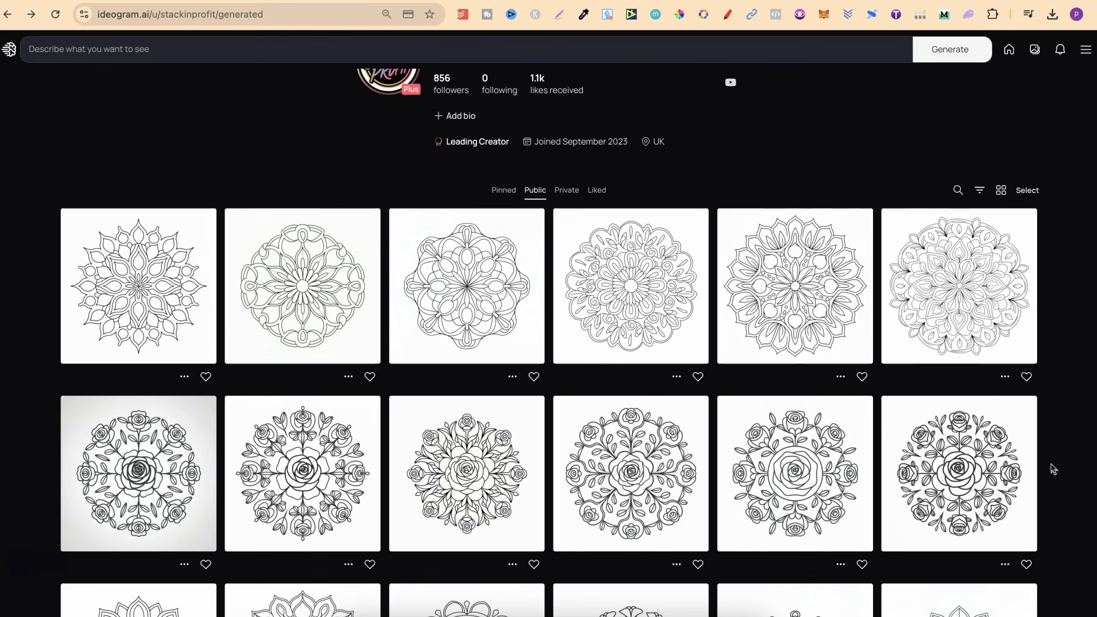
pyautogui.scroll(1, 1046, 464)
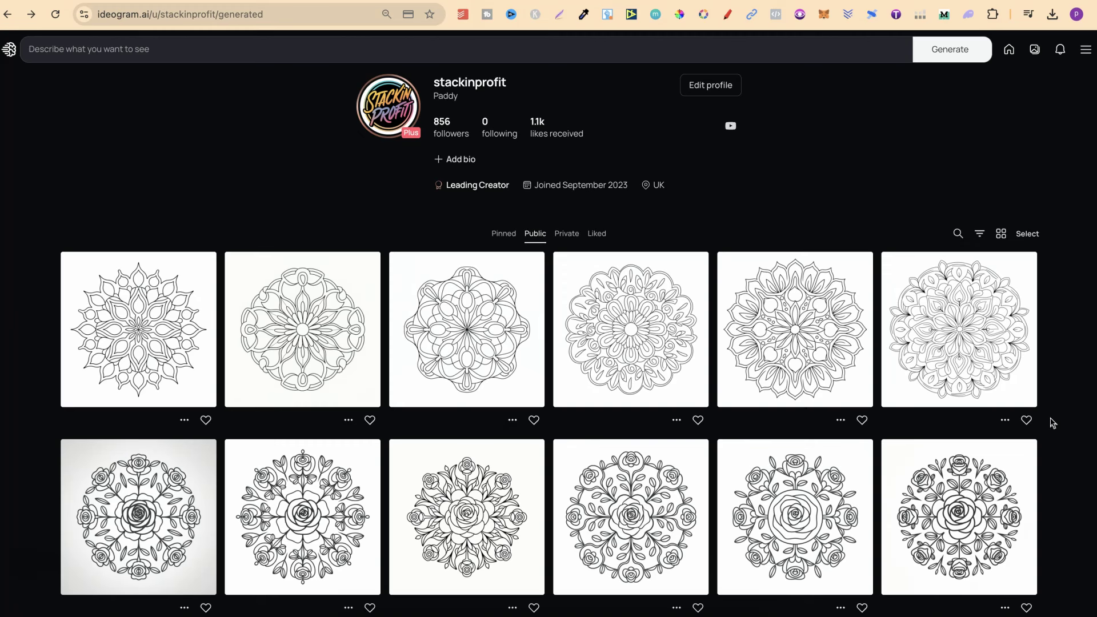
pyautogui.scroll(-3, 1053, 423)
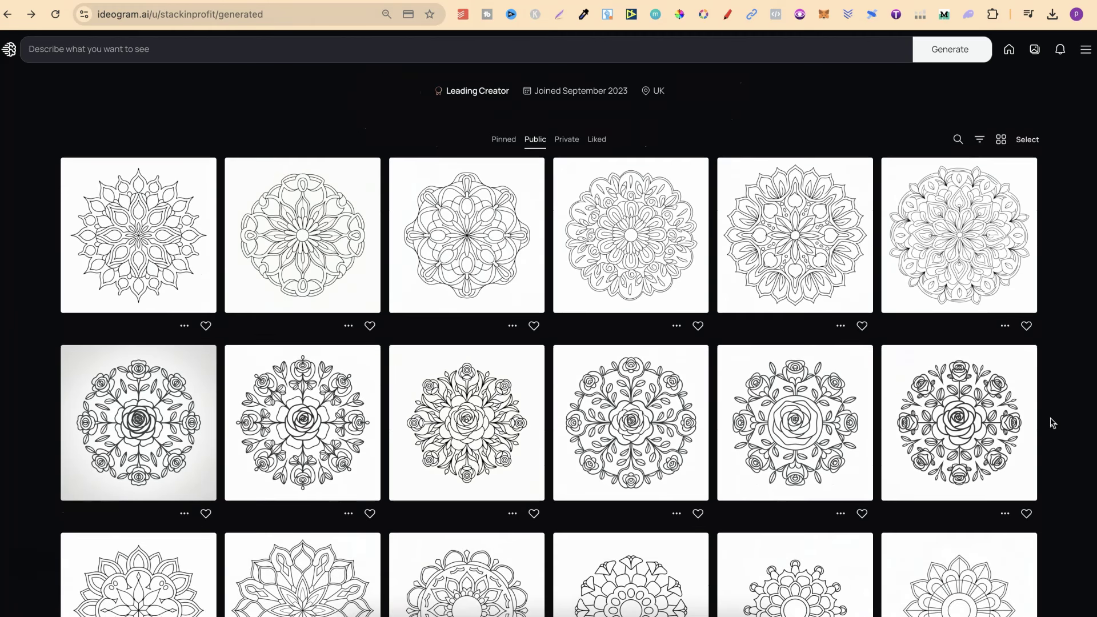
pyautogui.scroll(1, 1053, 423)
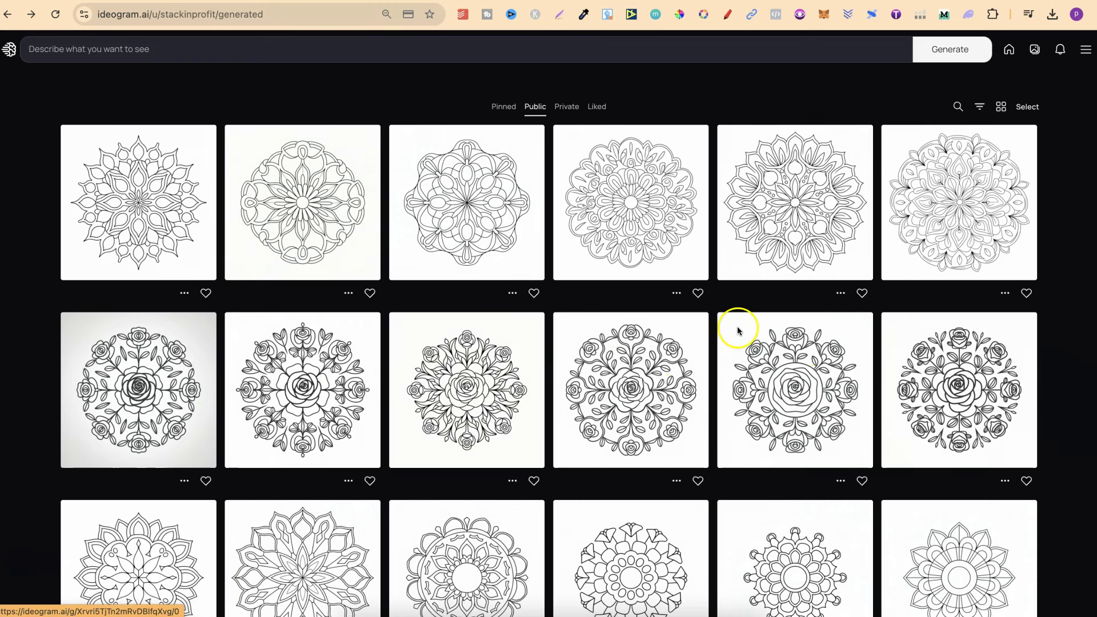
pyautogui.scroll(-4, 1062, 392)
pyautogui.scroll(-2, 1063, 393)
pyautogui.scroll(1, 1063, 394)
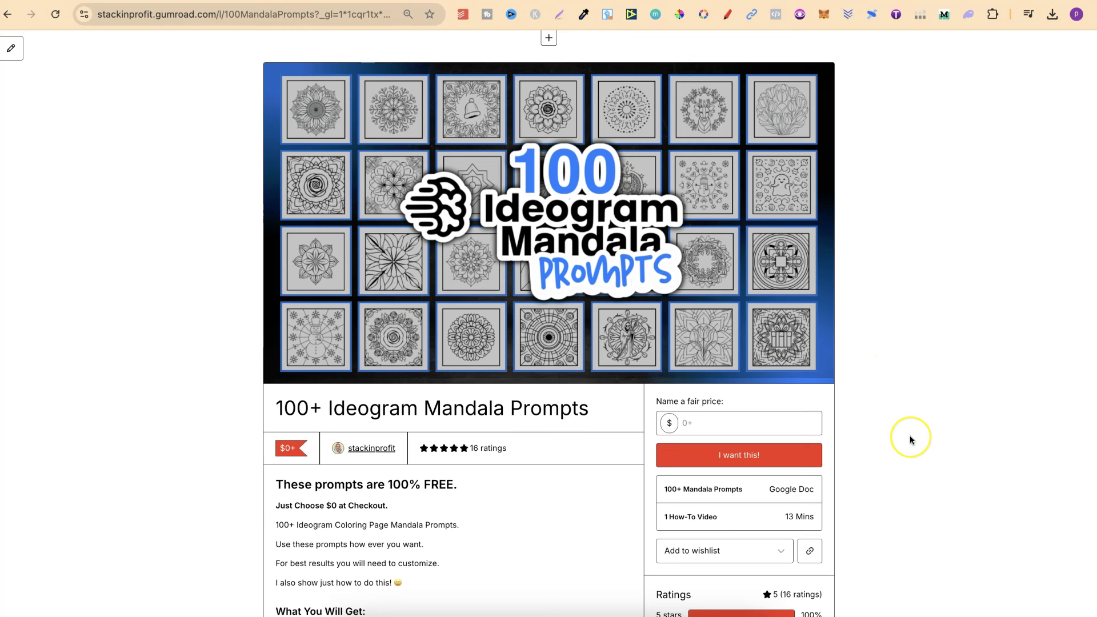
# Scroll through the Gumroad listing's prompt sets and its 5-star reviews.
pyautogui.scroll(-4, 908, 439)
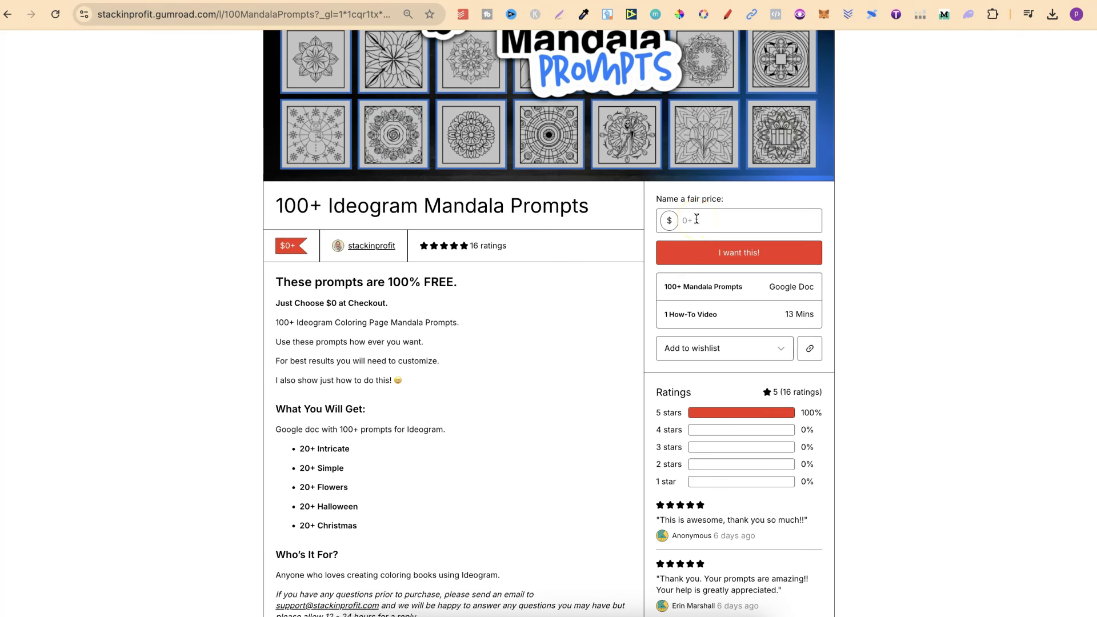
pyautogui.scroll(-4, 961, 515)
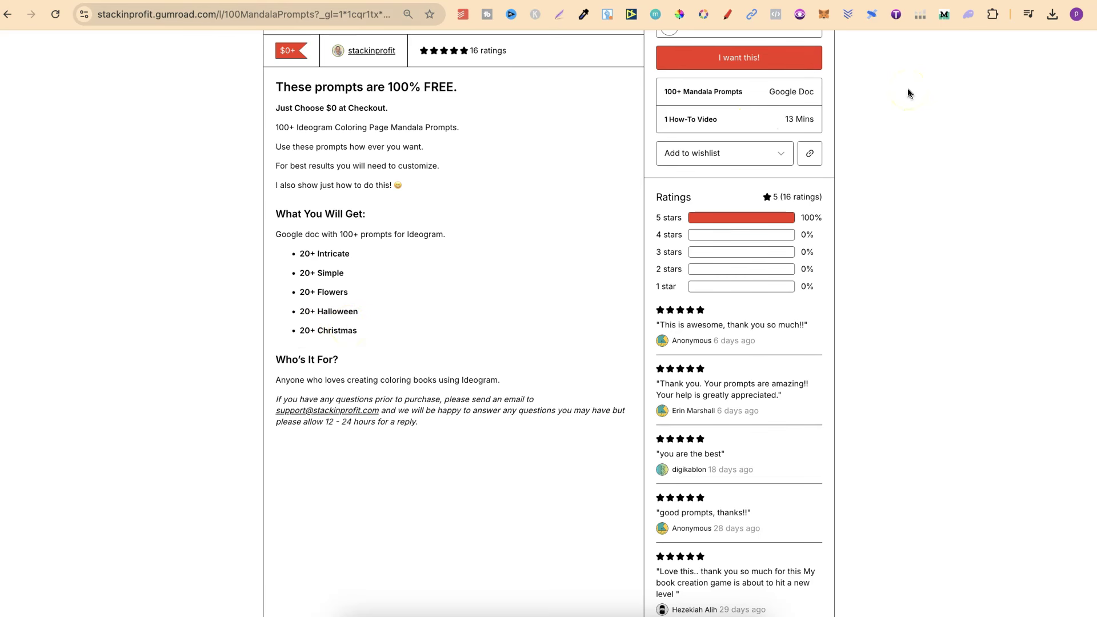
pyautogui.scroll(3, 910, 93)
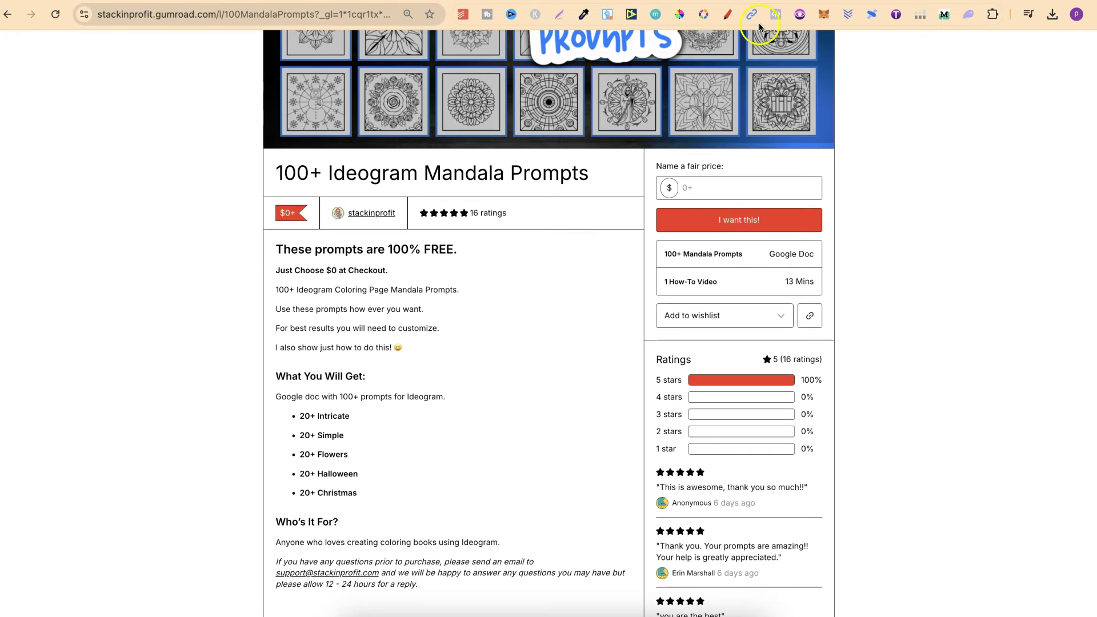
# Back in Ideogram, open the circles-and-petals mandala from the gallery's third row.
pyautogui.click(752, 5)
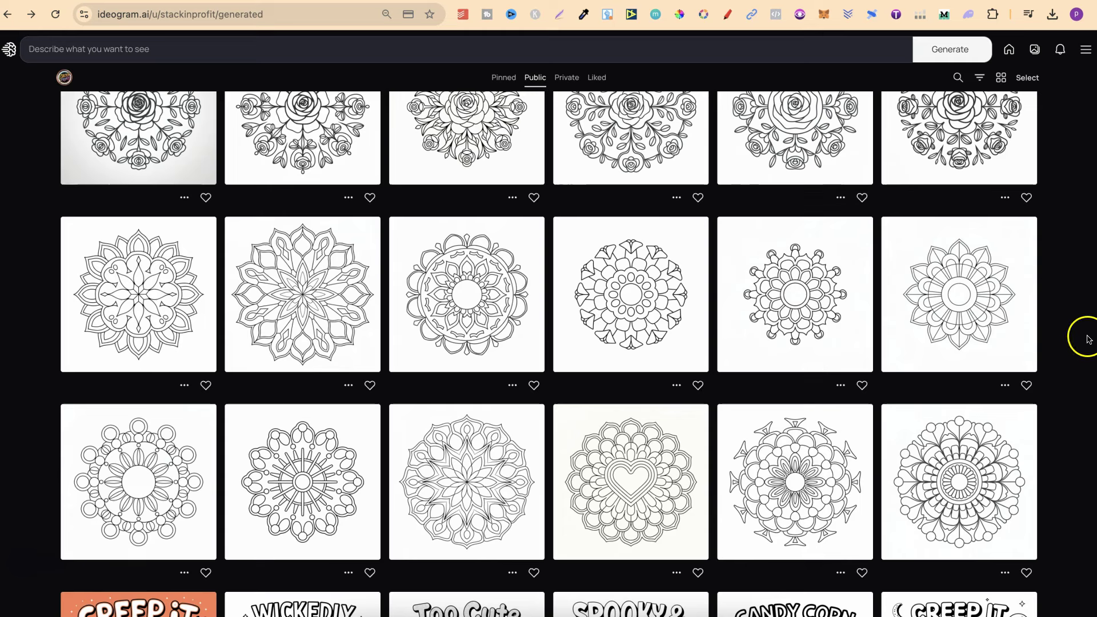
pyautogui.scroll(4, 1082, 336)
pyautogui.scroll(1, 1090, 341)
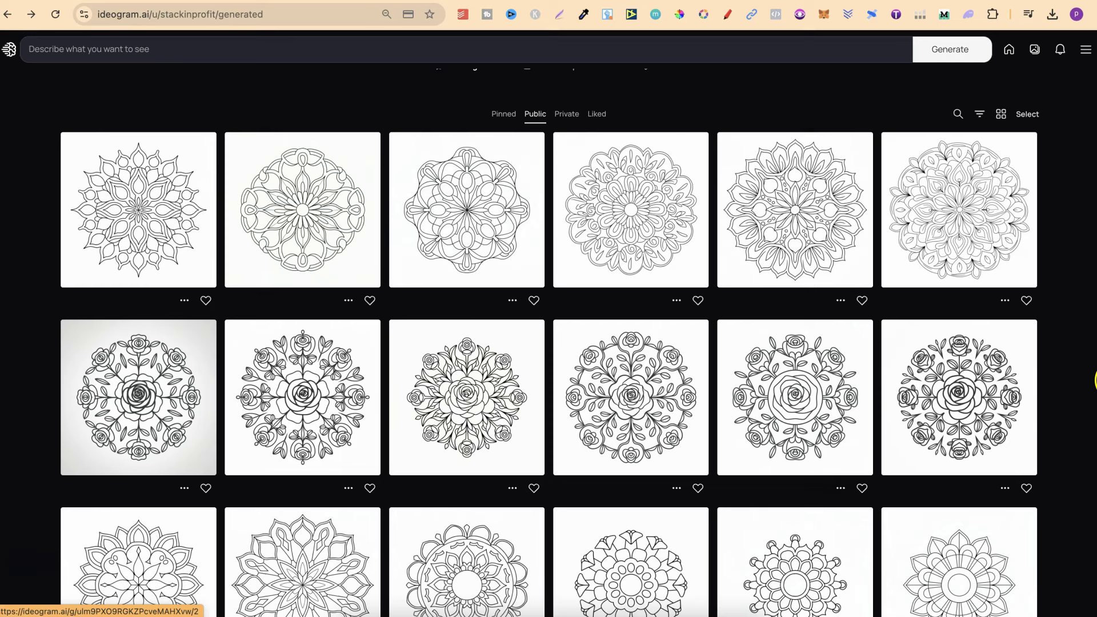
pyautogui.scroll(-5, 1072, 440)
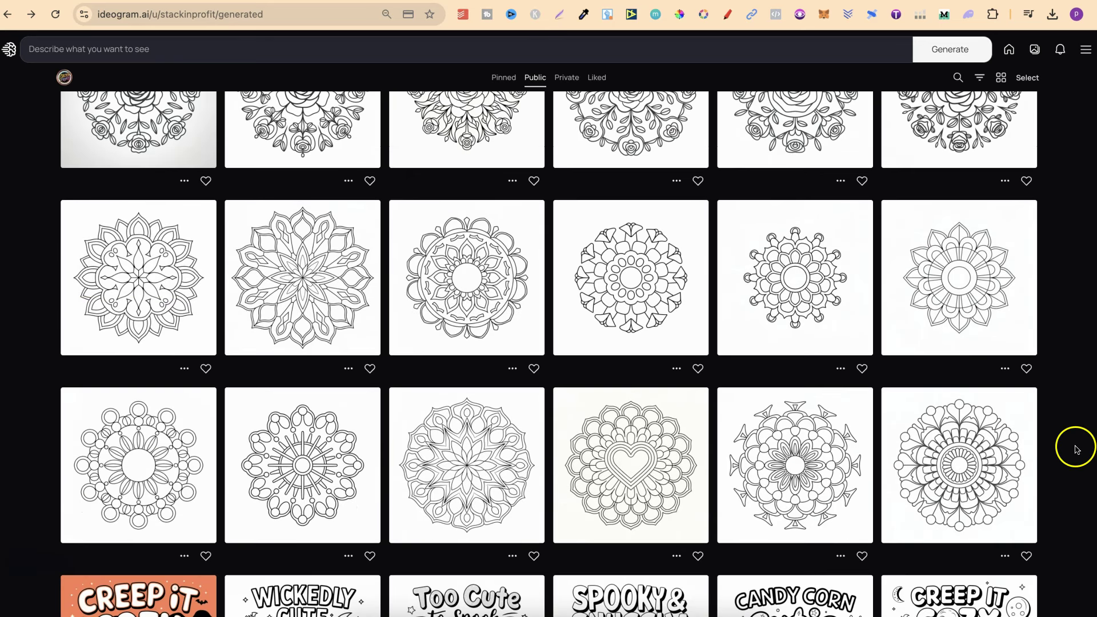
pyautogui.click(140, 447)
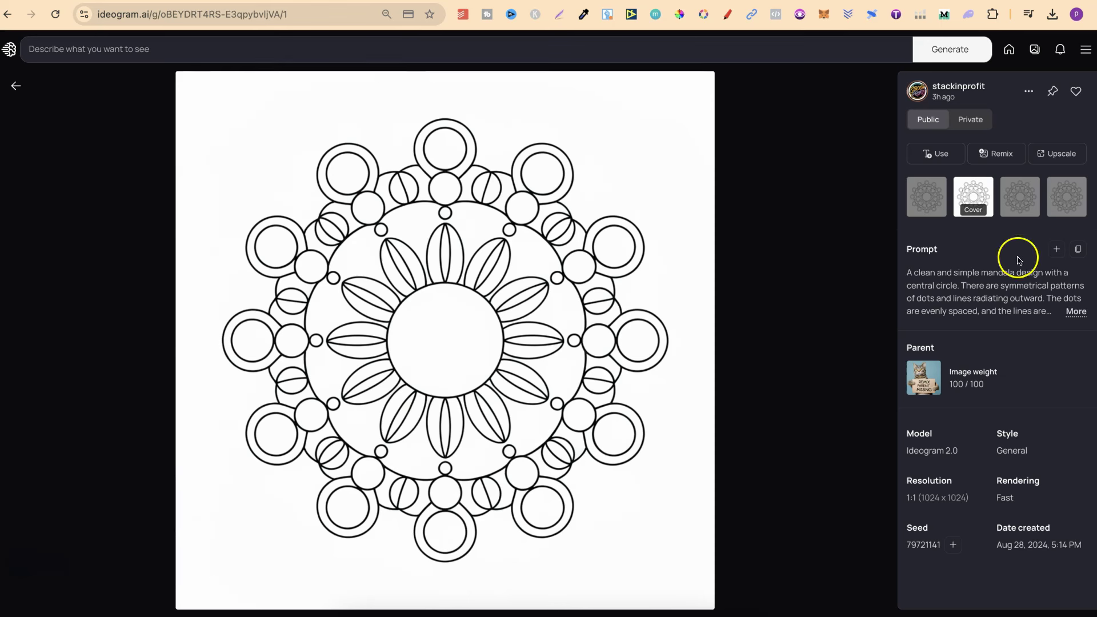
# Generate new images from the mandala's prompt using model 2.0 and Fast rendering.
pyautogui.click(1055, 249)
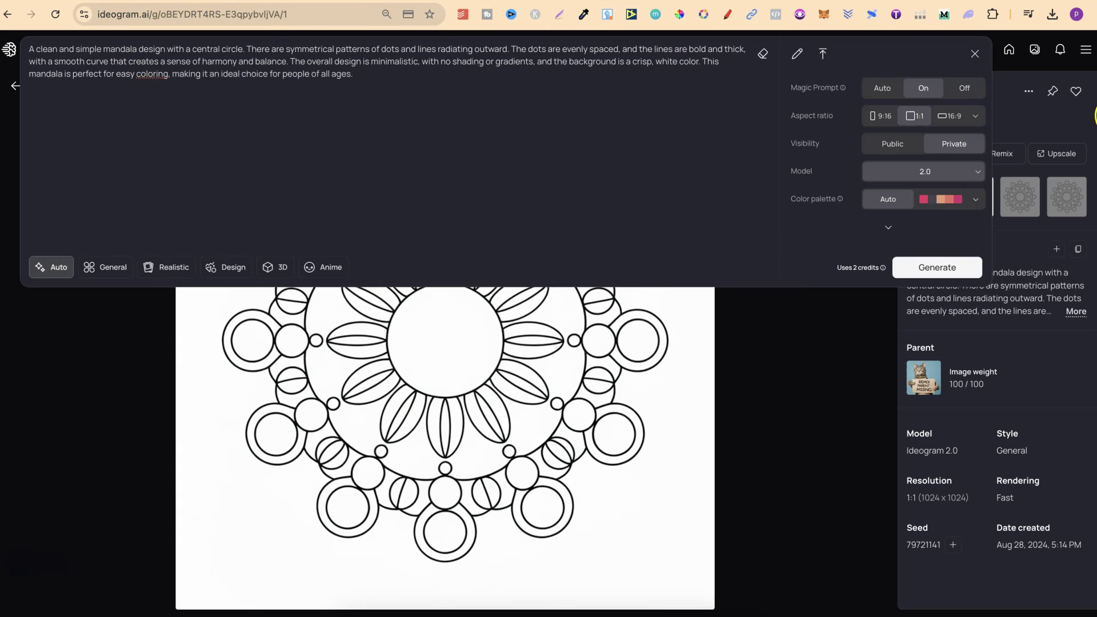
pyautogui.click(918, 179)
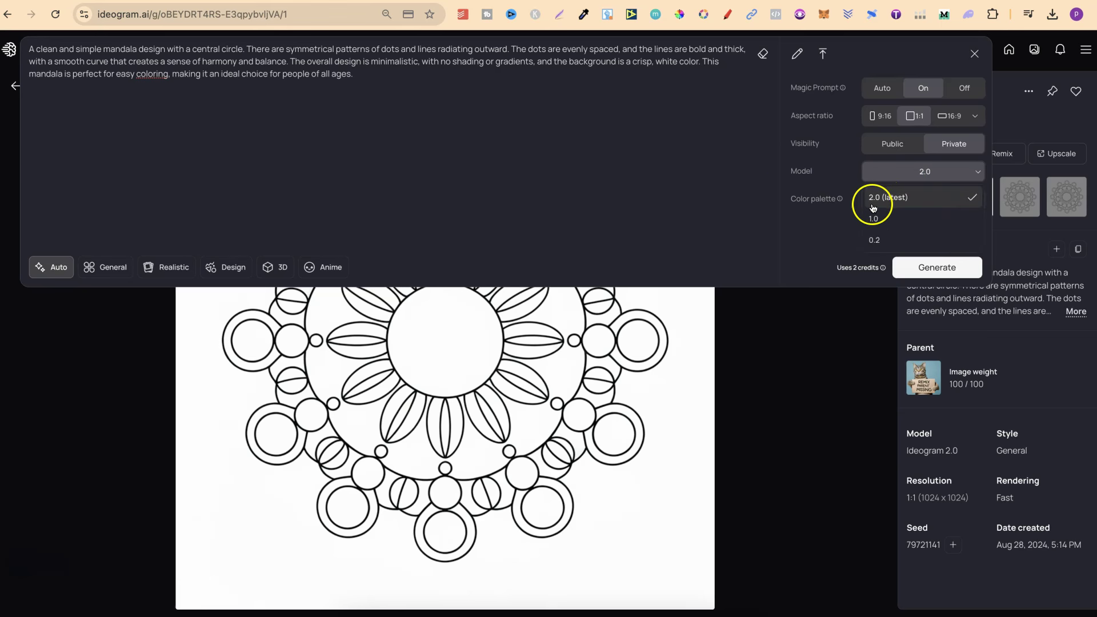
pyautogui.click(818, 227)
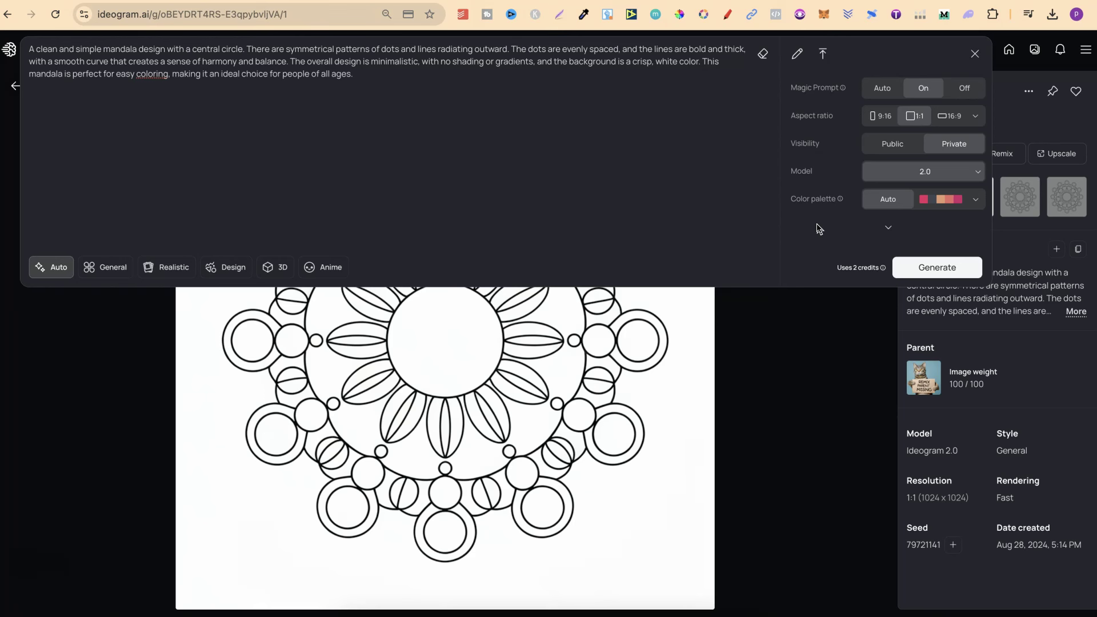
pyautogui.click(888, 228)
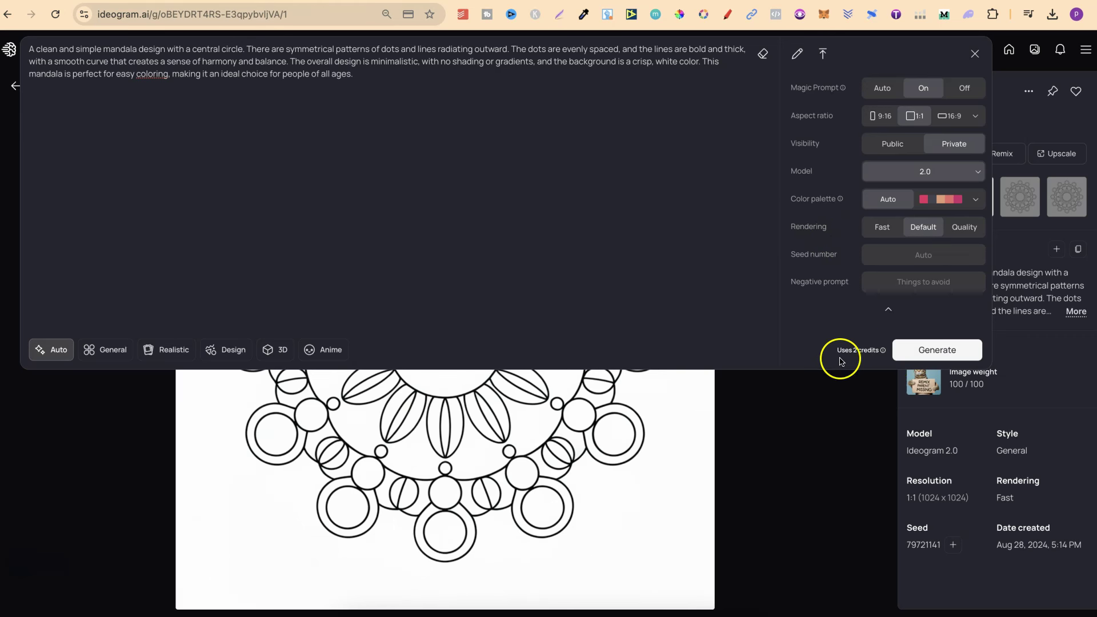
pyautogui.click(883, 228)
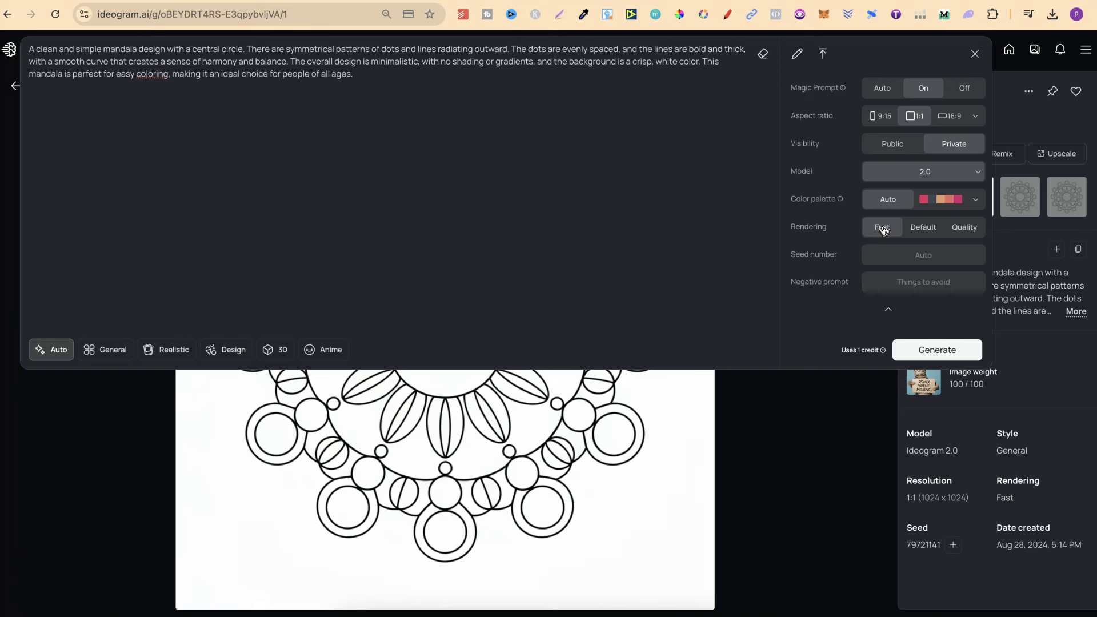
pyautogui.click(920, 350)
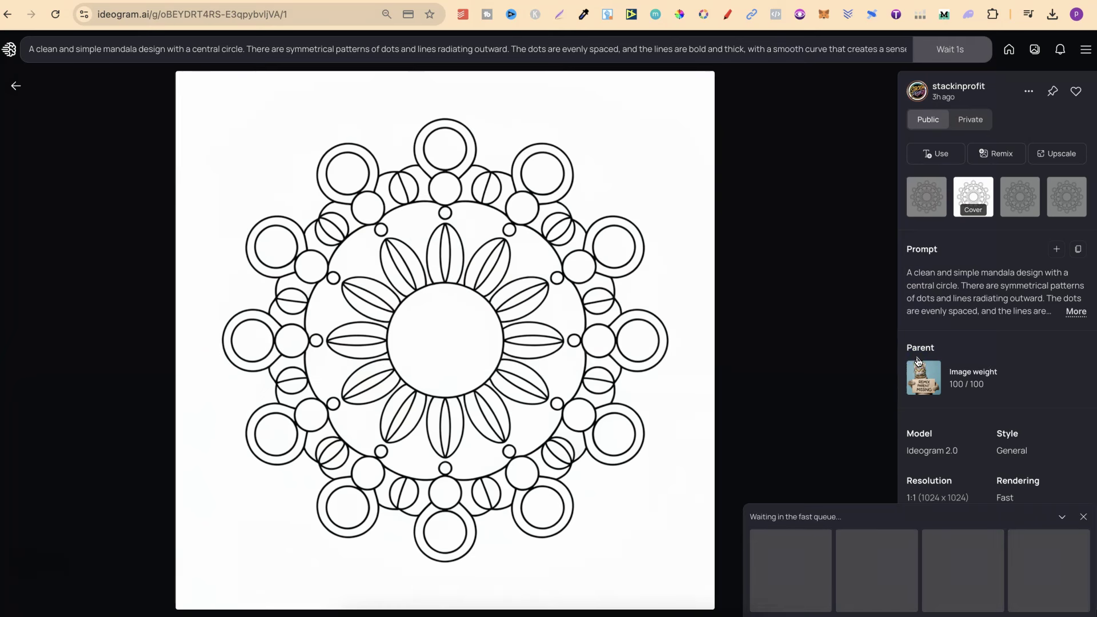
# Check the generation settings with Magic Prompt kept on, then return to the gallery.
pyautogui.click(718, 45)
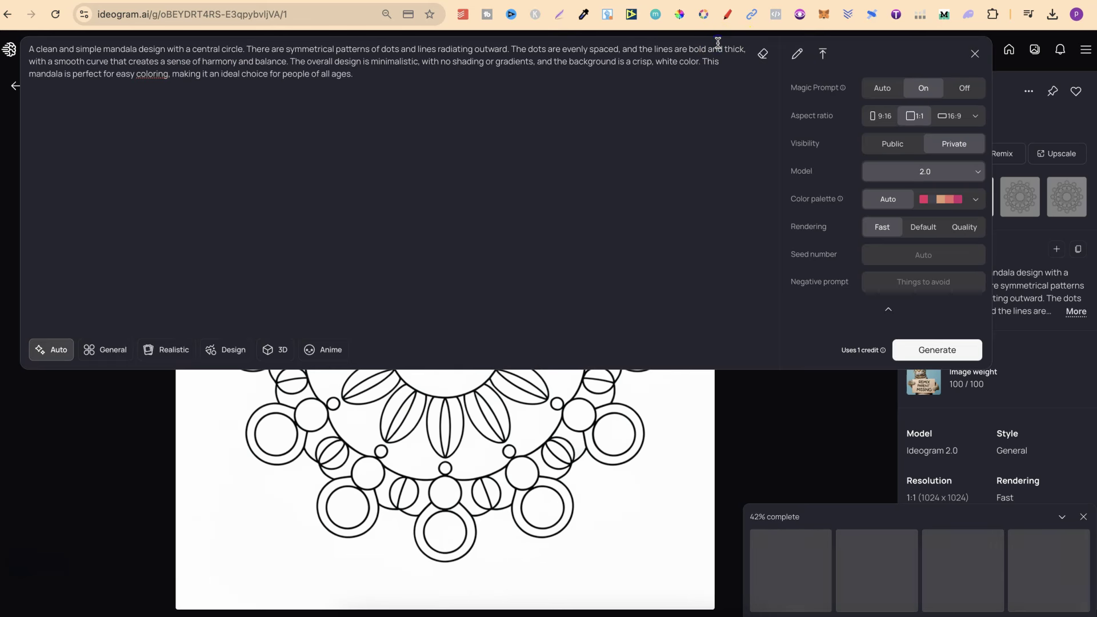
pyautogui.click(909, 89)
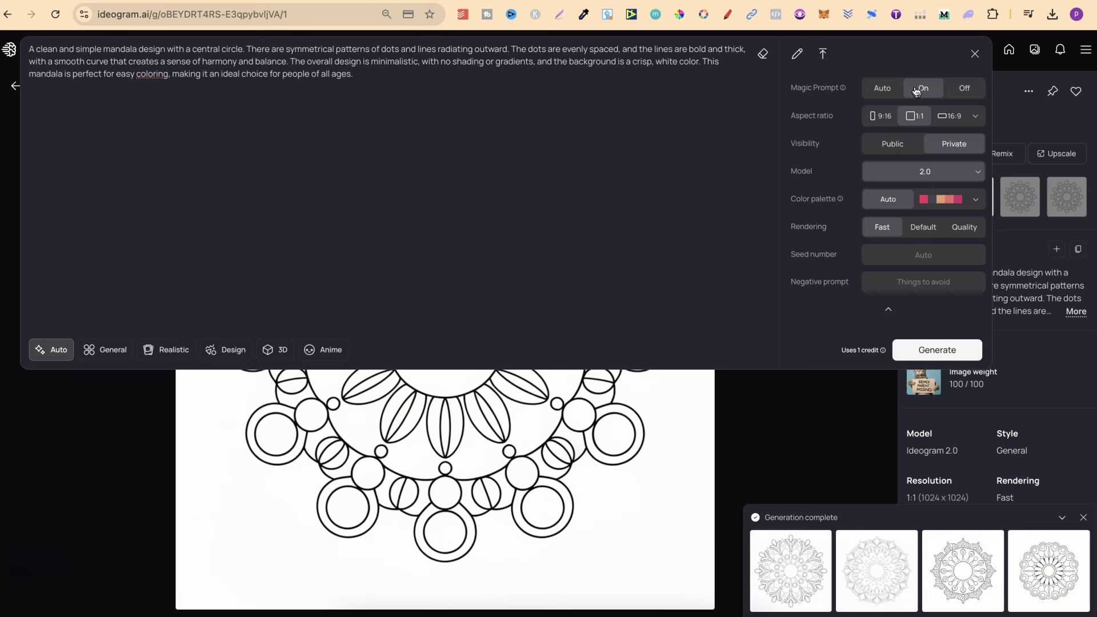
pyautogui.click(764, 436)
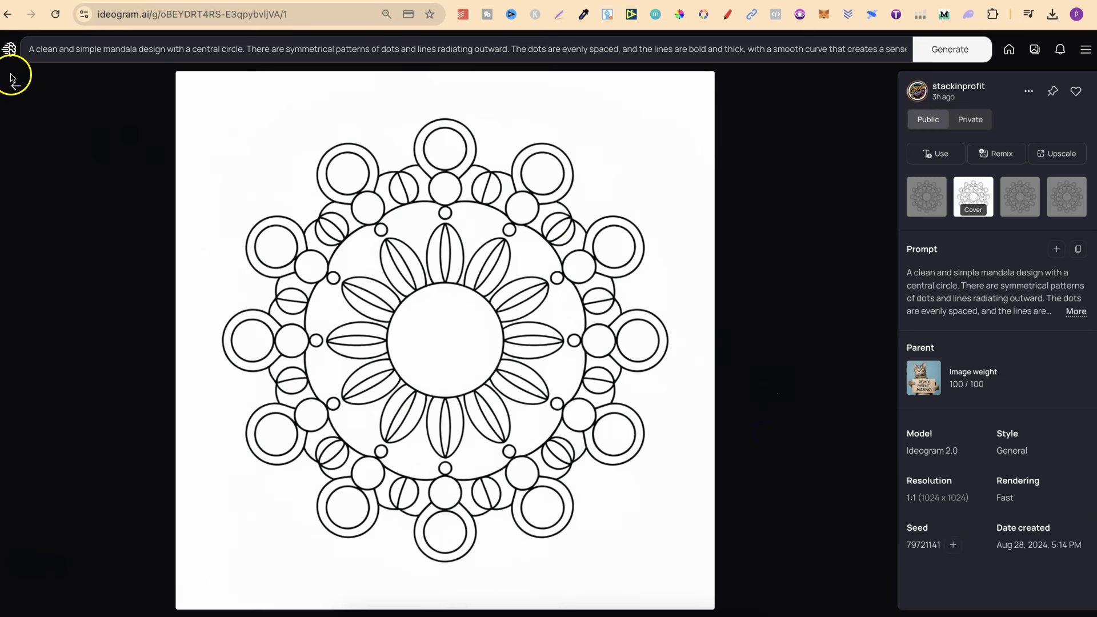
pyautogui.click(16, 85)
# Open the newest mandala and flip through its four variations, ending on the Design-style one.
pyautogui.click(155, 357)
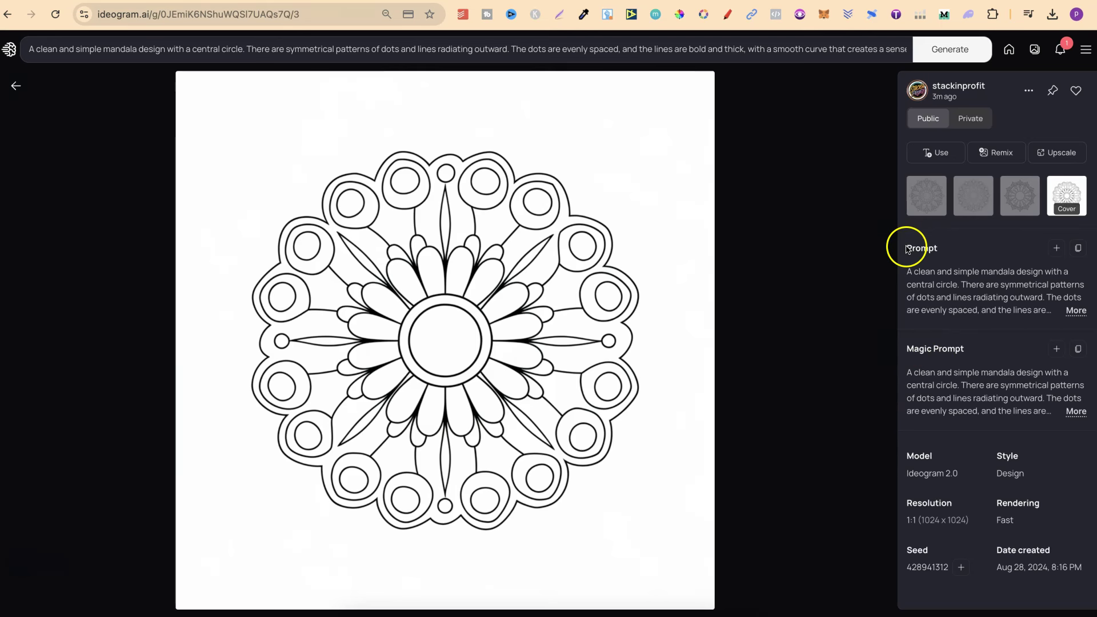
pyautogui.click(1010, 205)
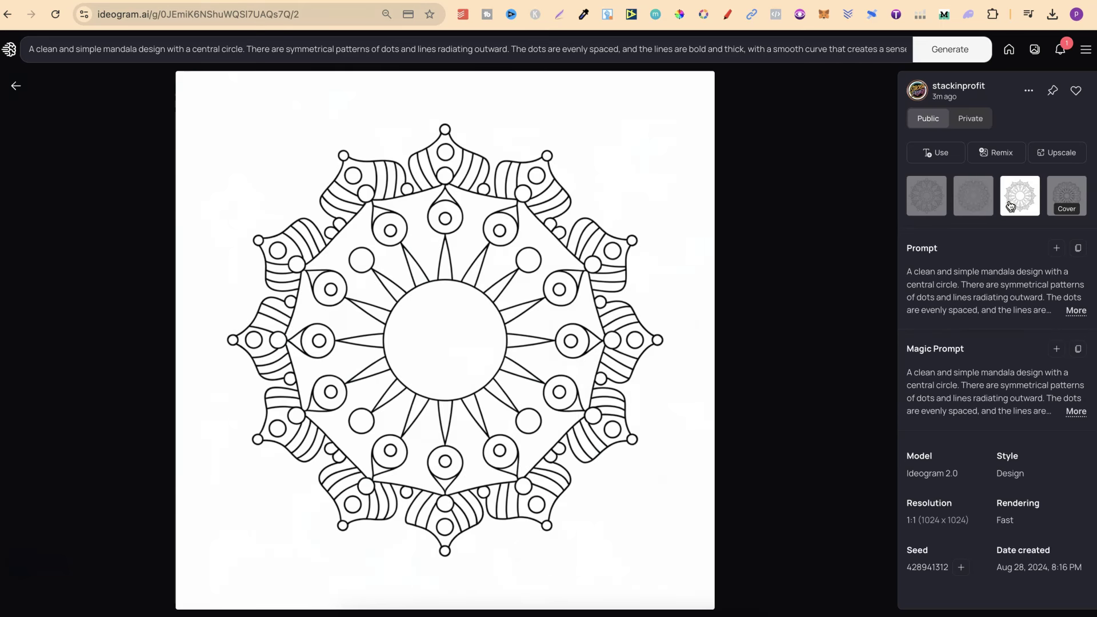
pyautogui.press('Right')
pyautogui.press('Right')
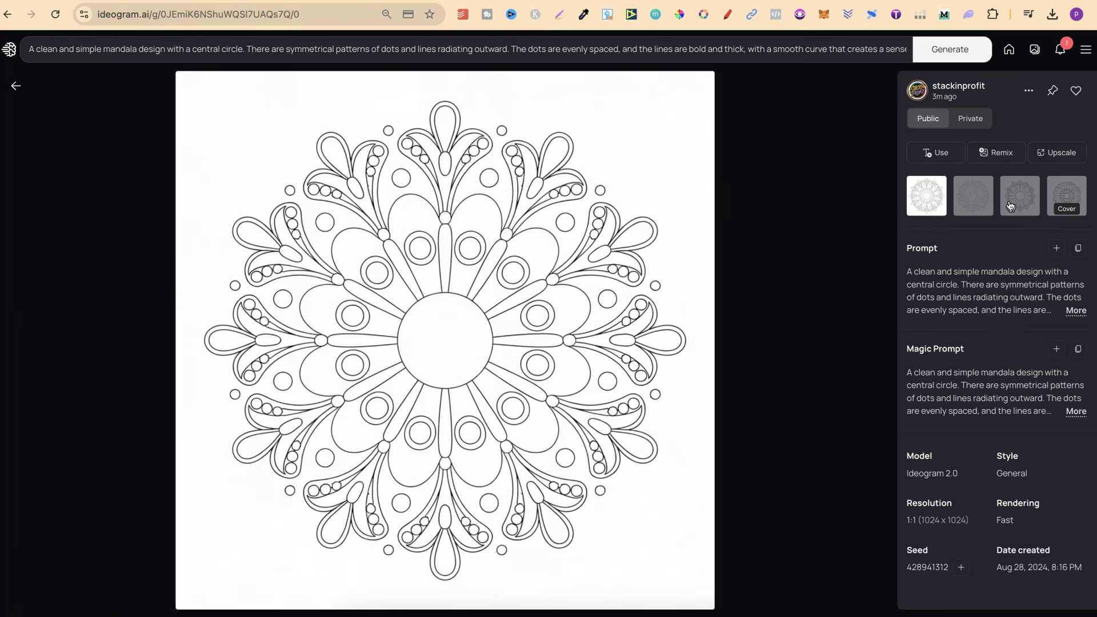
pyautogui.press('Right')
pyautogui.press('Right')
pyautogui.press('Right')
pyautogui.press('Right')
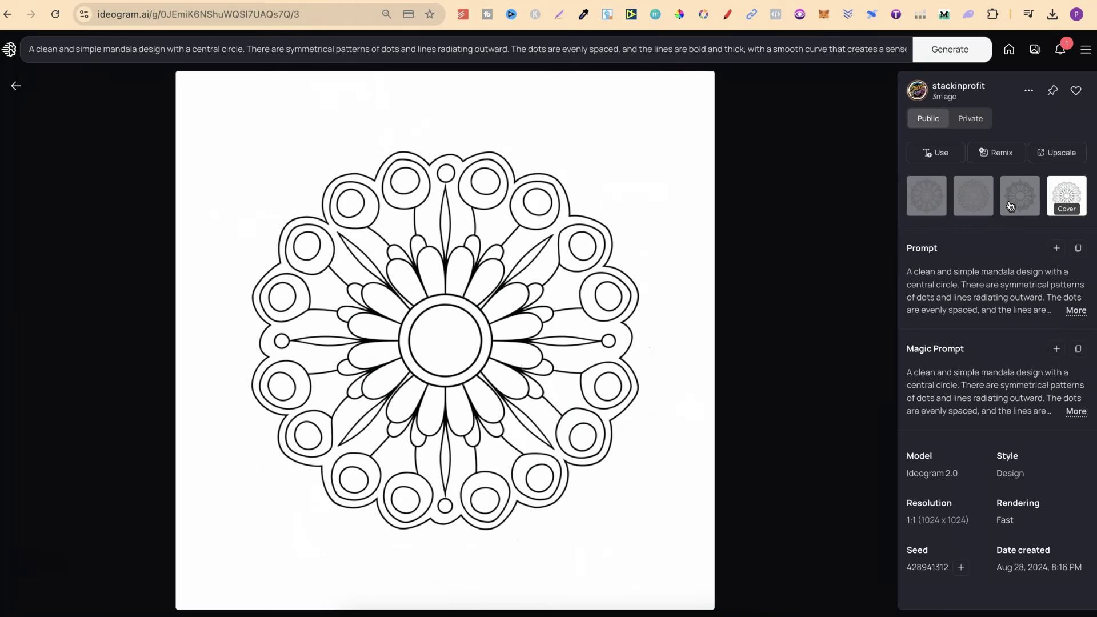
pyautogui.press('Right')
pyautogui.press('Right')
pyautogui.press('Right')
pyautogui.click(16, 86)
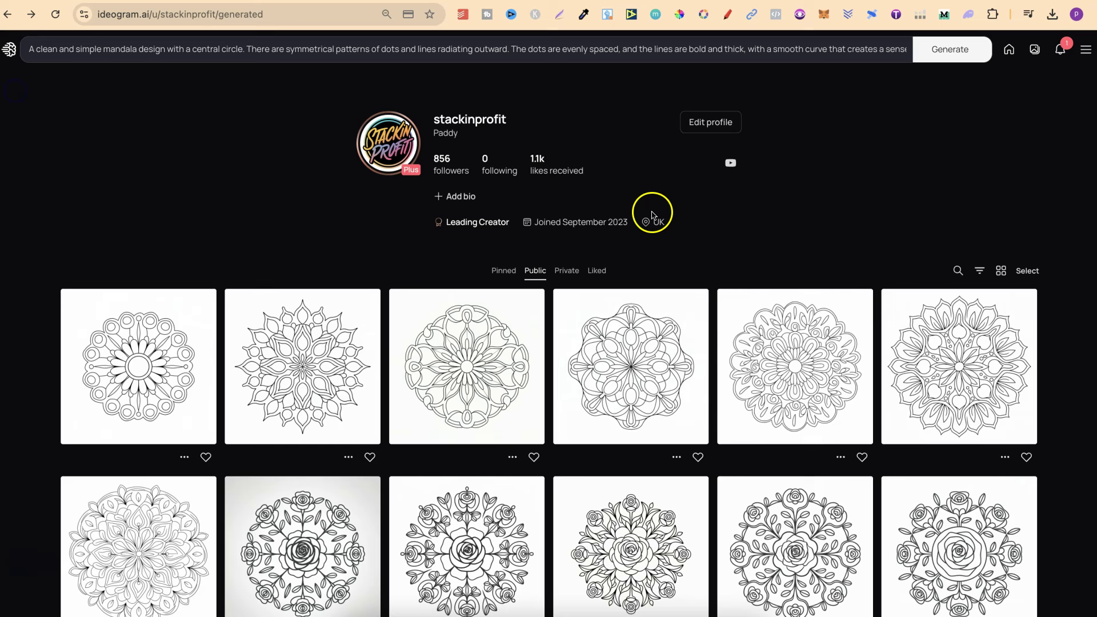
# Generate new images from the bold radiating-spokes mandala's prompt.
pyautogui.scroll(-3, 1076, 474)
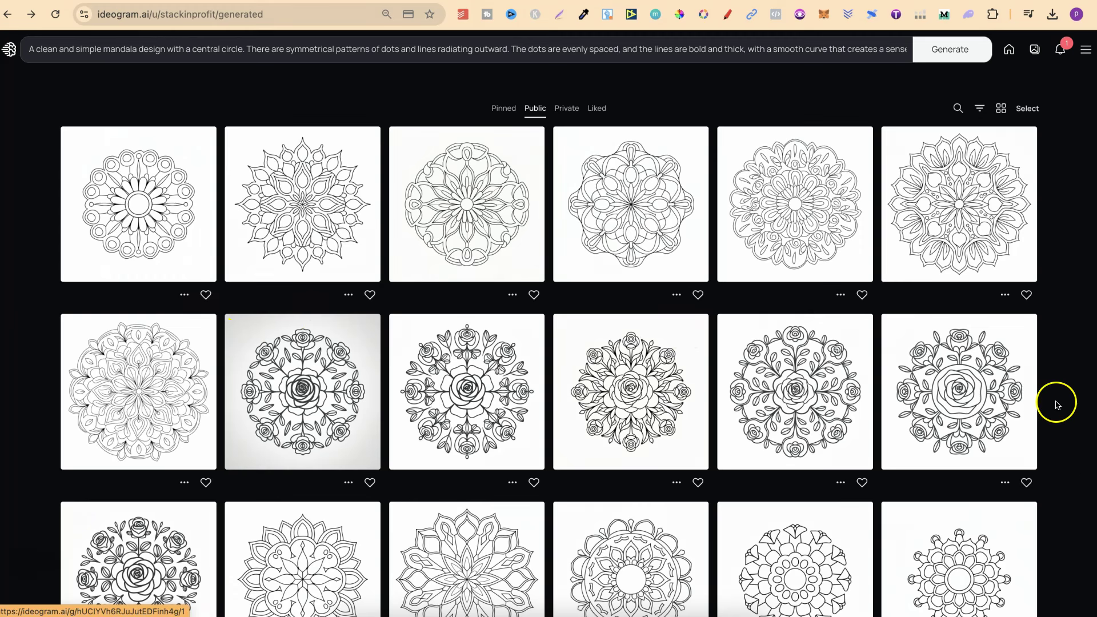
pyautogui.scroll(-6, 1057, 403)
pyautogui.scroll(2, 1059, 405)
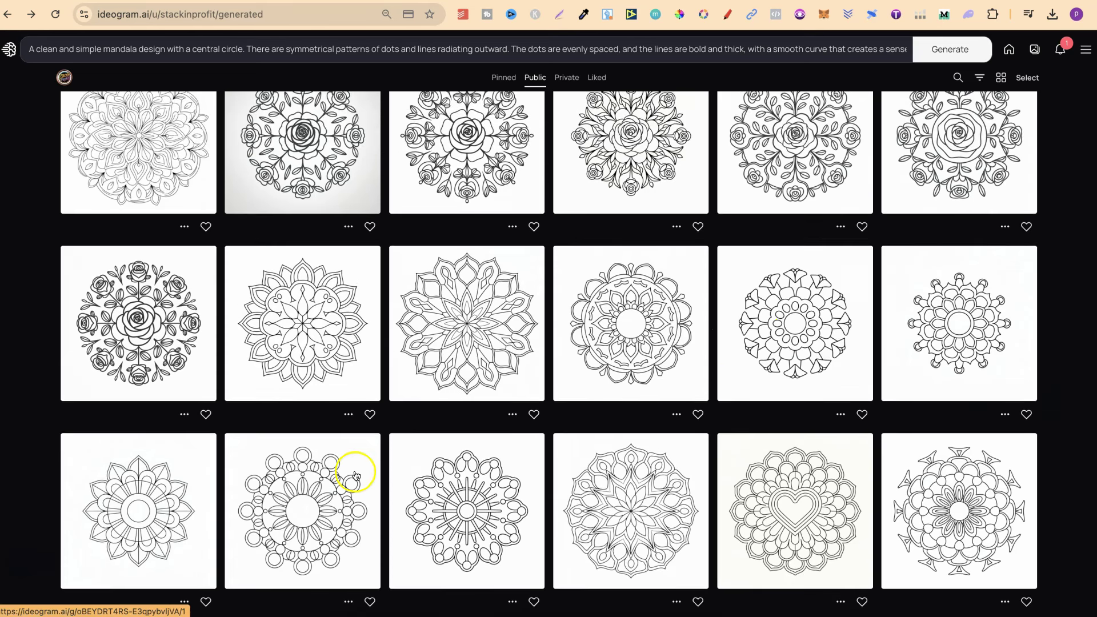
pyautogui.click(506, 497)
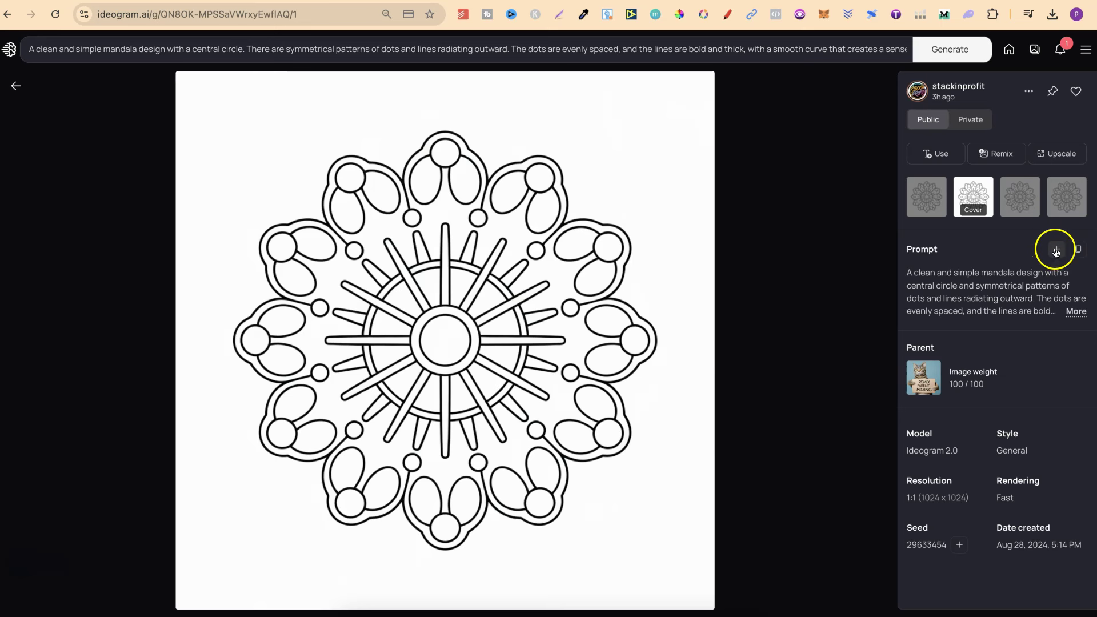
pyautogui.click(1056, 250)
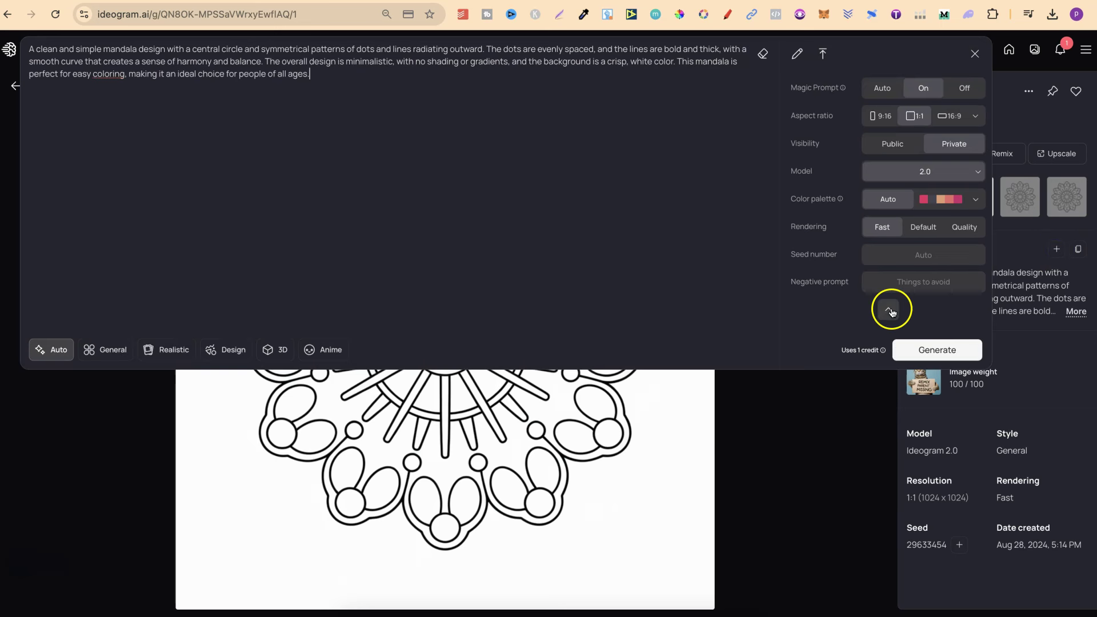
pyautogui.click(915, 350)
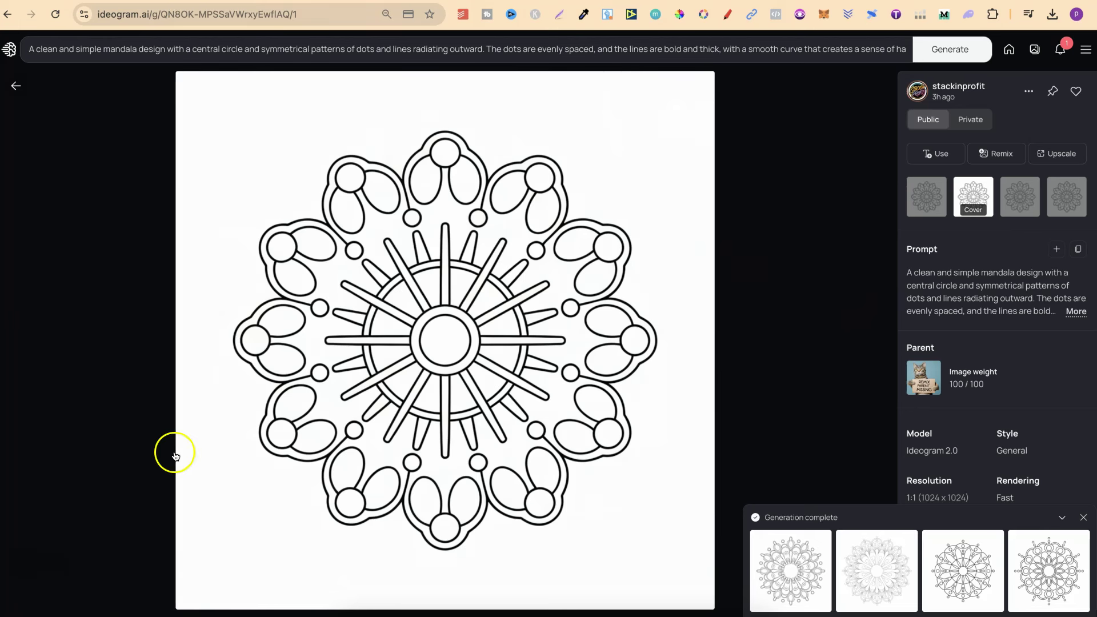
pyautogui.click(5, 566)
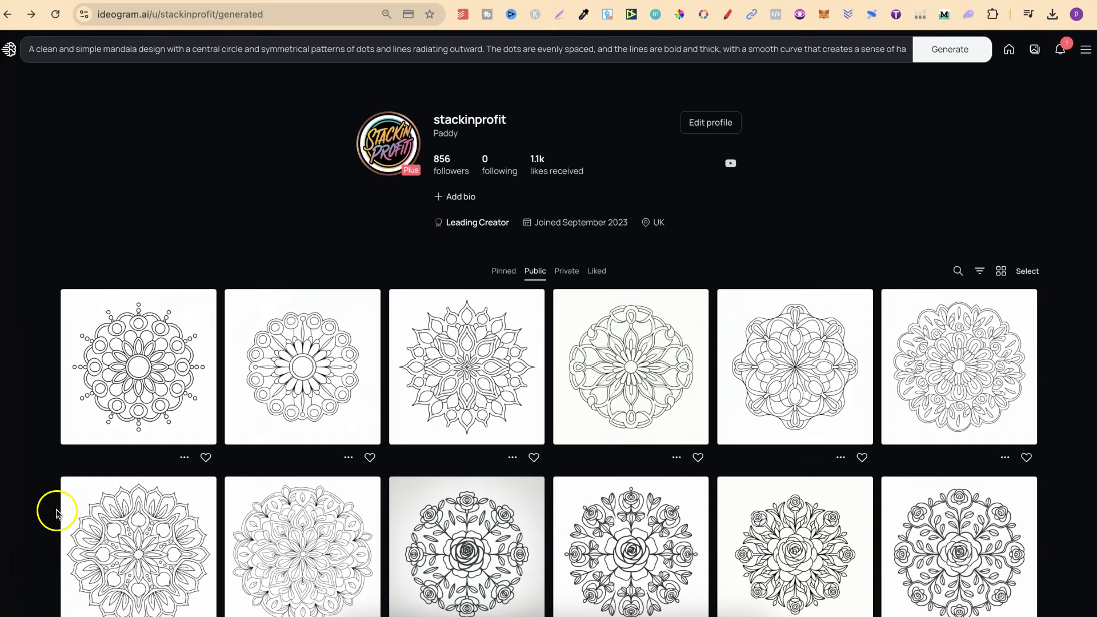
# Open the newest result and compare its variations, settling on the third.
pyautogui.click(144, 391)
pyautogui.press('Right')
pyautogui.press('Right')
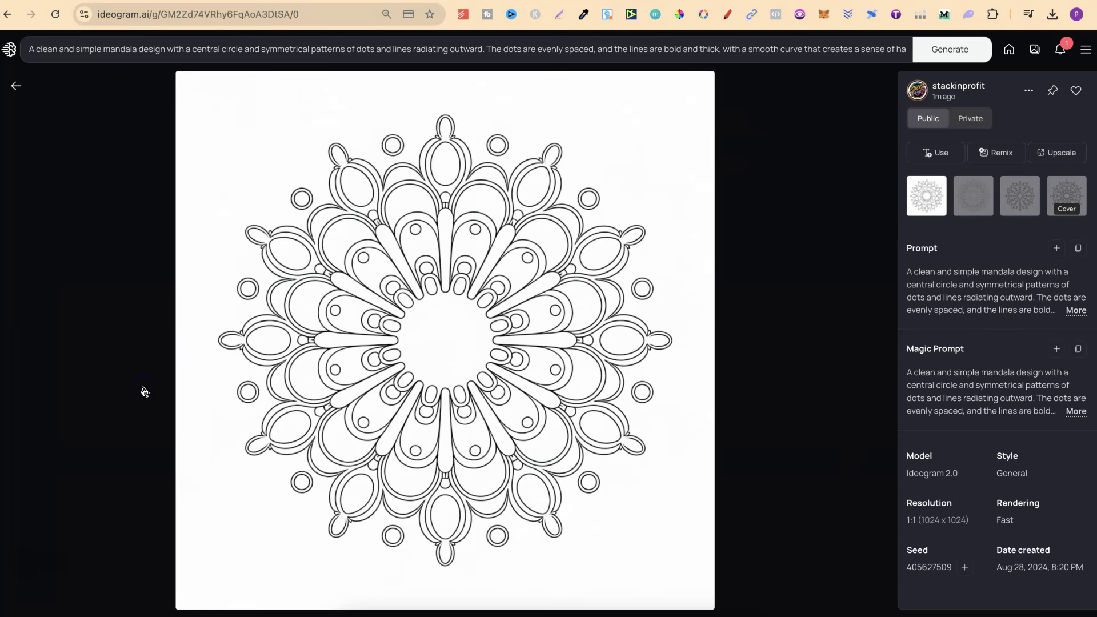
pyautogui.press('Right')
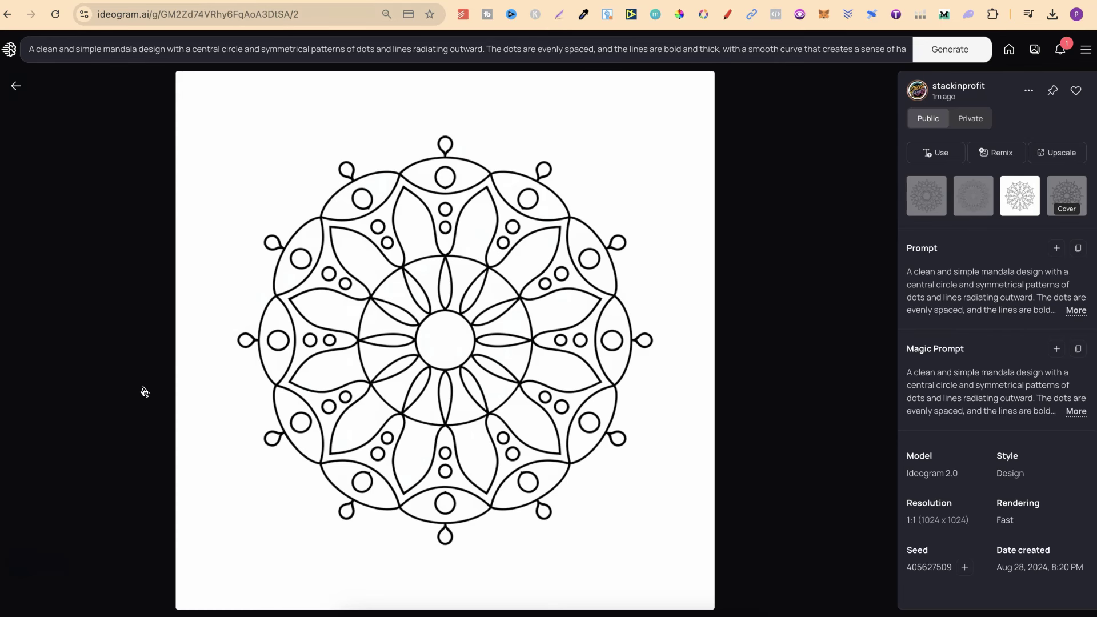
pyautogui.press('Left')
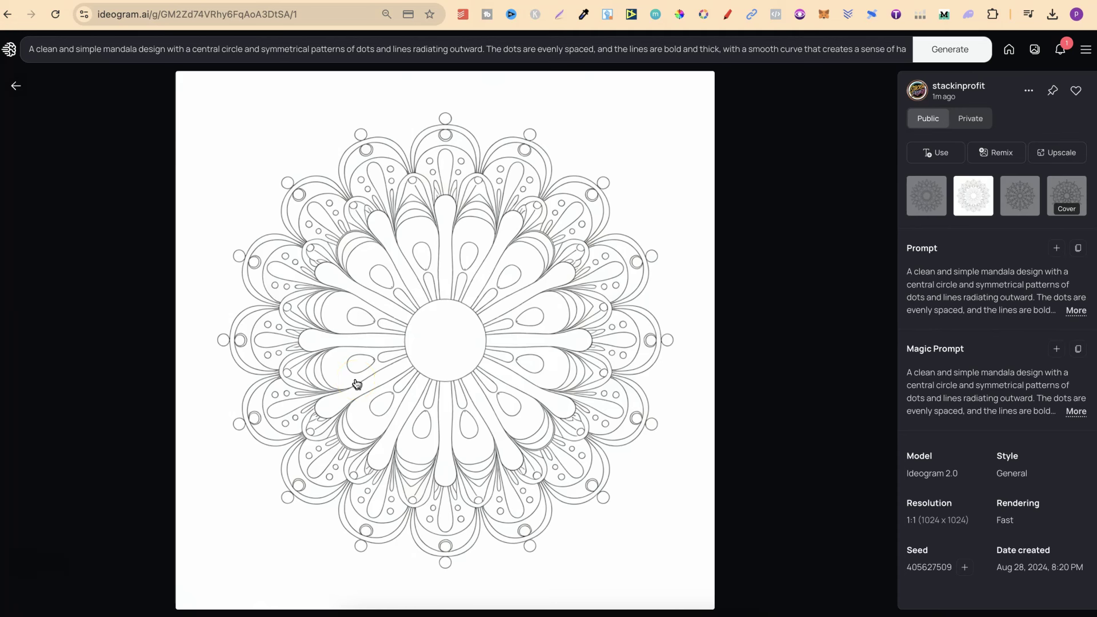
pyautogui.press('Right')
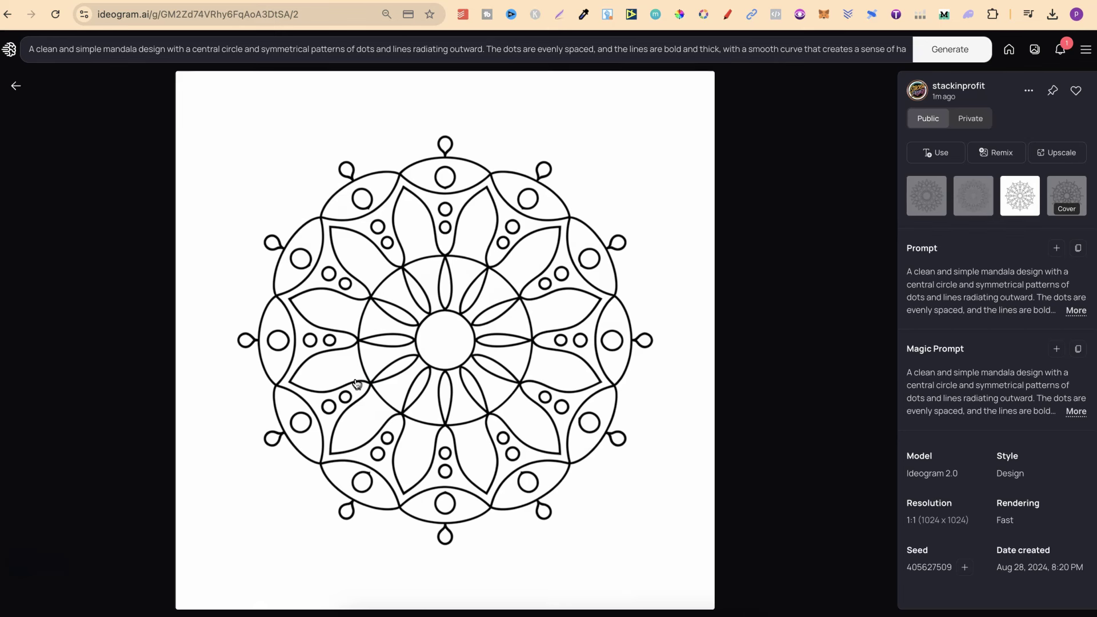
pyautogui.press('Right')
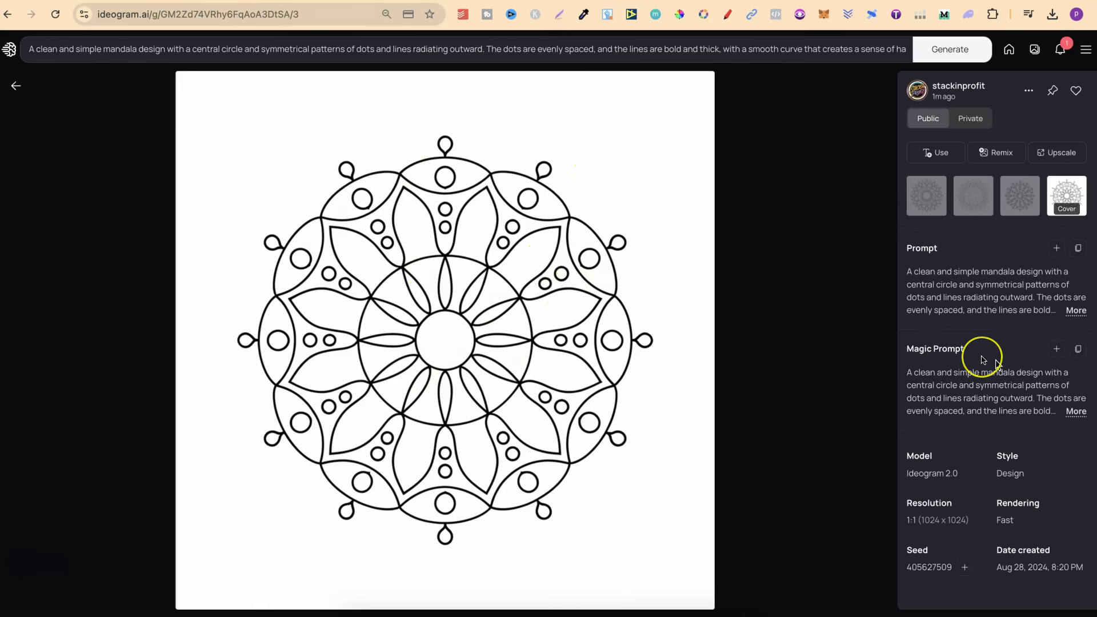
pyautogui.press('Left')
pyautogui.press('Right')
pyautogui.press('Left')
pyautogui.press('Right')
pyautogui.press('Left')
pyautogui.press('Right')
pyautogui.press('Left')
pyautogui.press('Right')
pyautogui.press('Left')
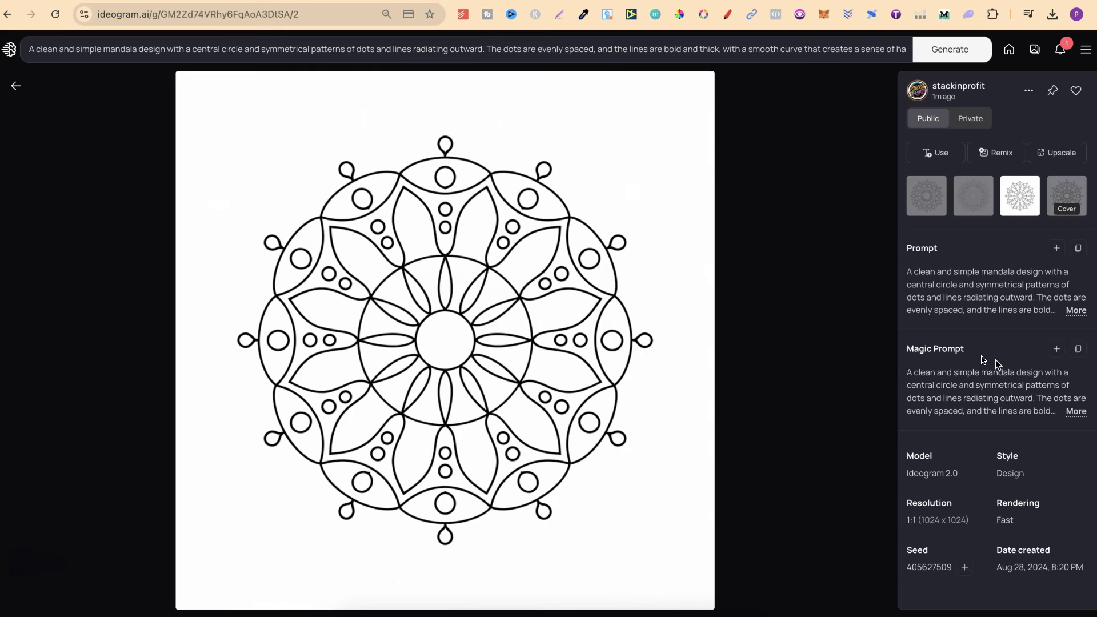
pyautogui.click(16, 87)
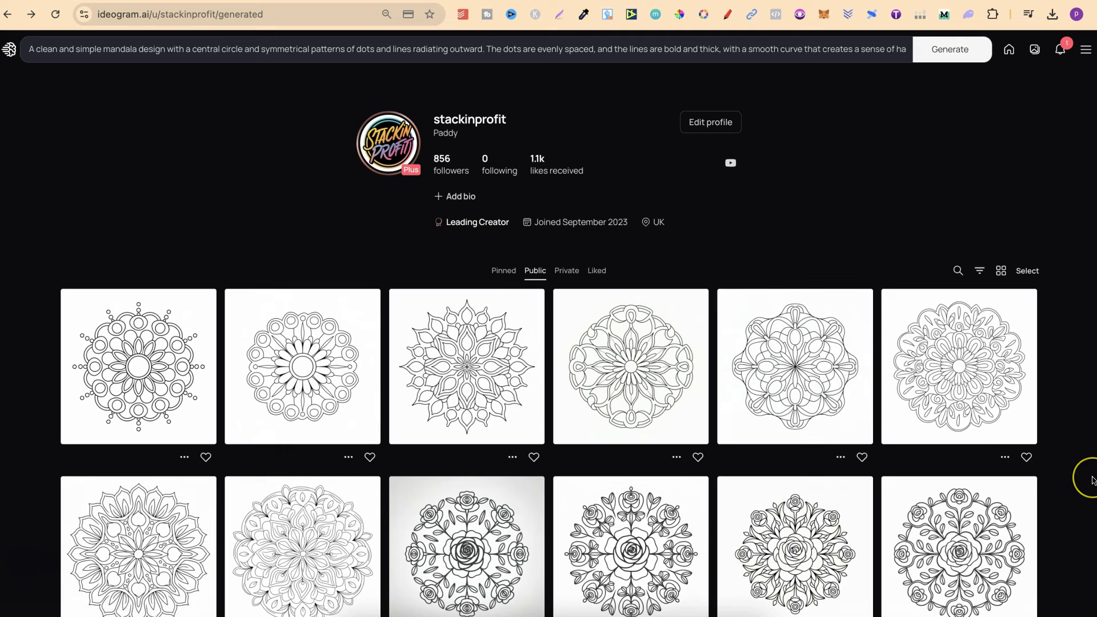
# Generate four new images from the minimalist rose mandala's prompt.
pyautogui.scroll(-3, 1093, 480)
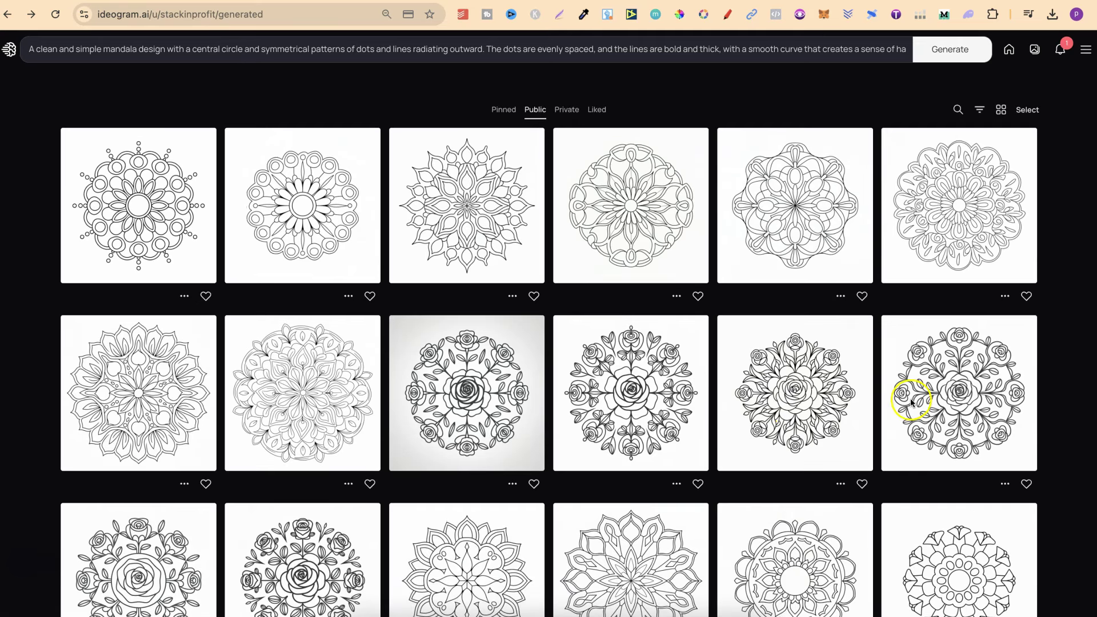
pyautogui.click(937, 386)
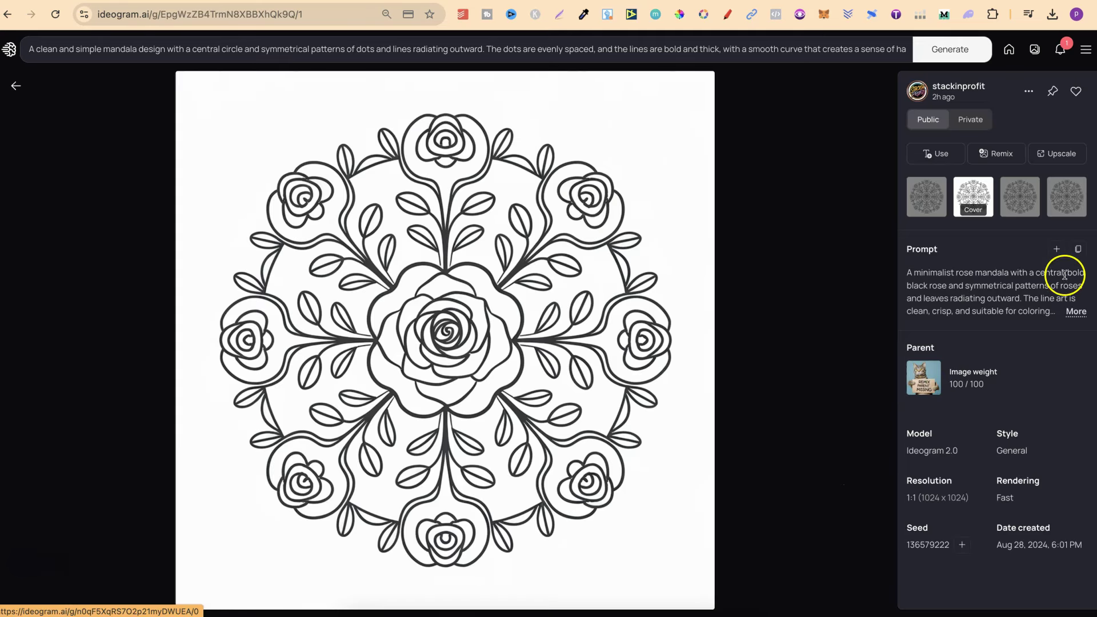
pyautogui.click(1057, 249)
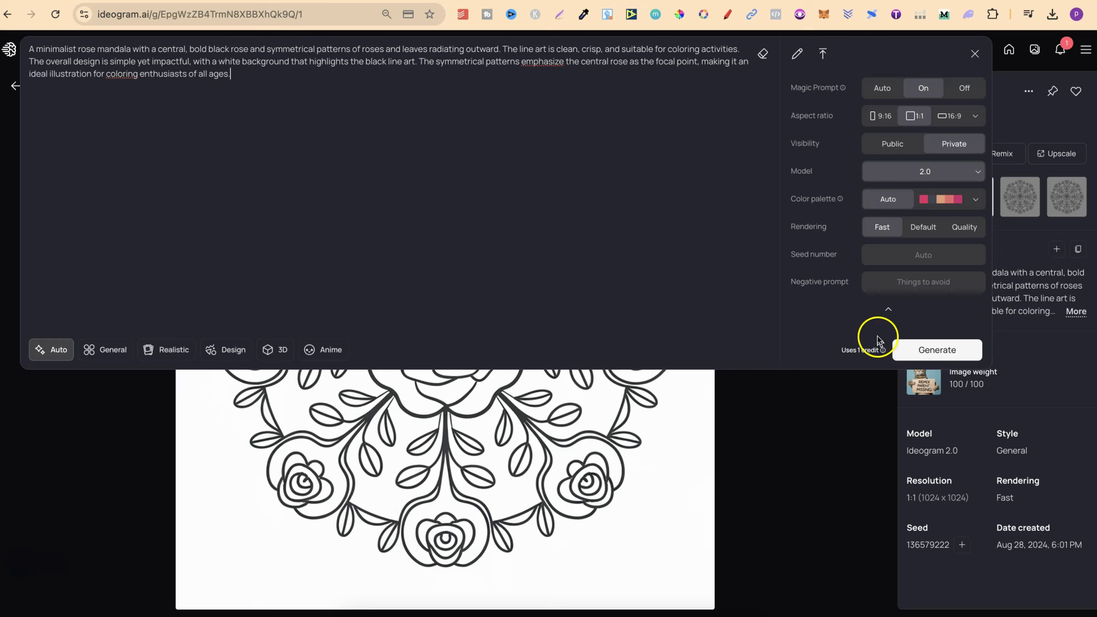
pyautogui.click(886, 143)
pyautogui.click(971, 349)
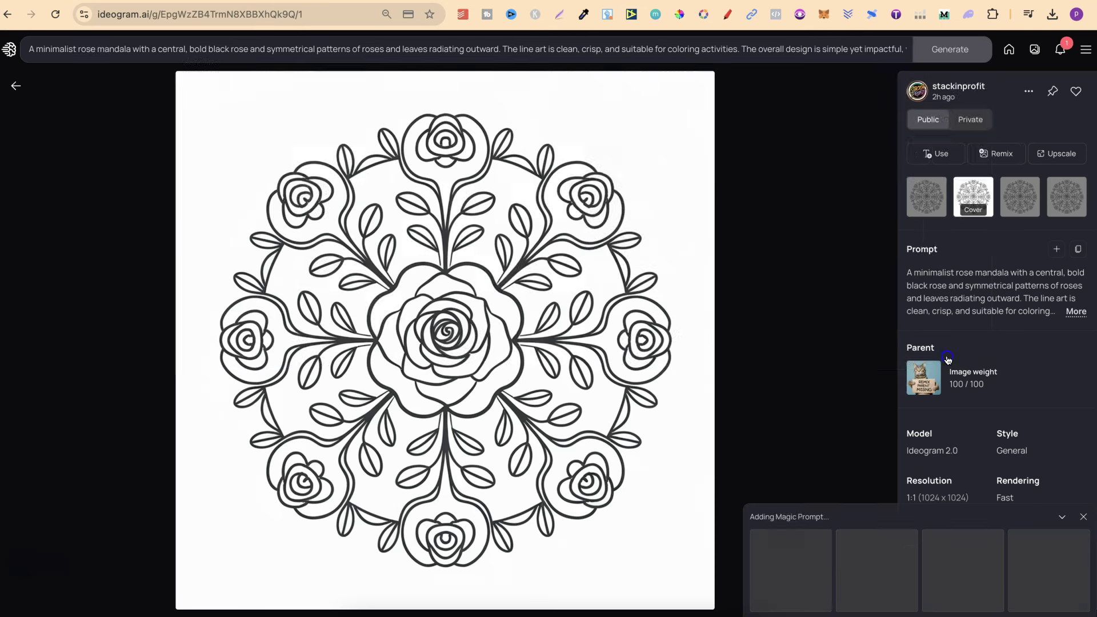
pyautogui.click(17, 87)
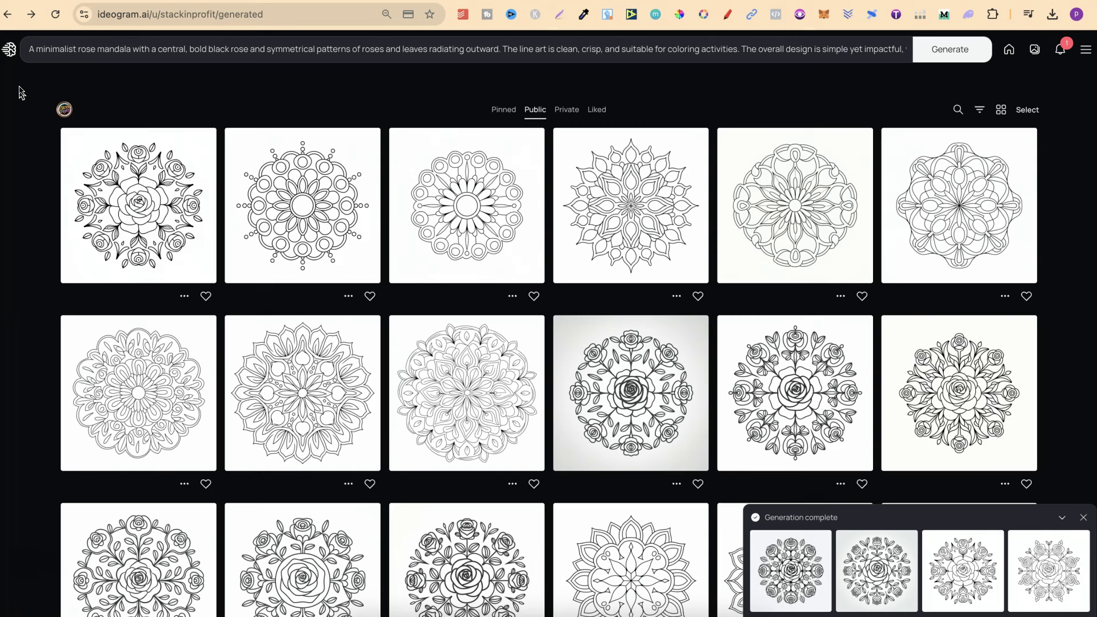
# Open the newest rose mandala and cycle back and forth through its four variations.
pyautogui.click(122, 195)
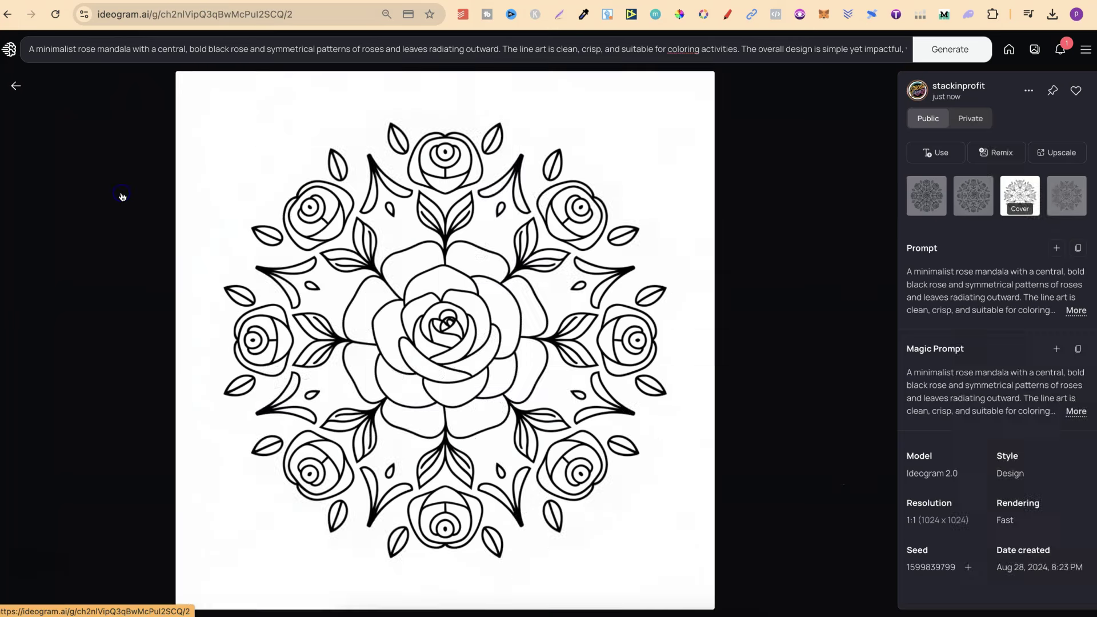
pyautogui.press('Right')
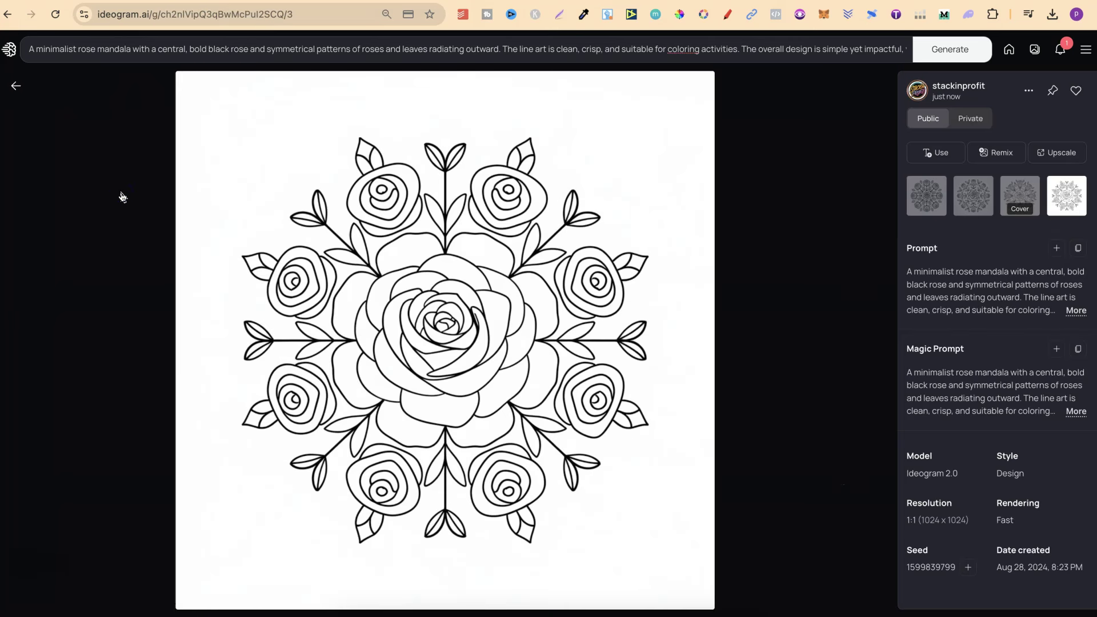
pyautogui.press('Right')
pyautogui.press('Right')
pyautogui.press('Right')
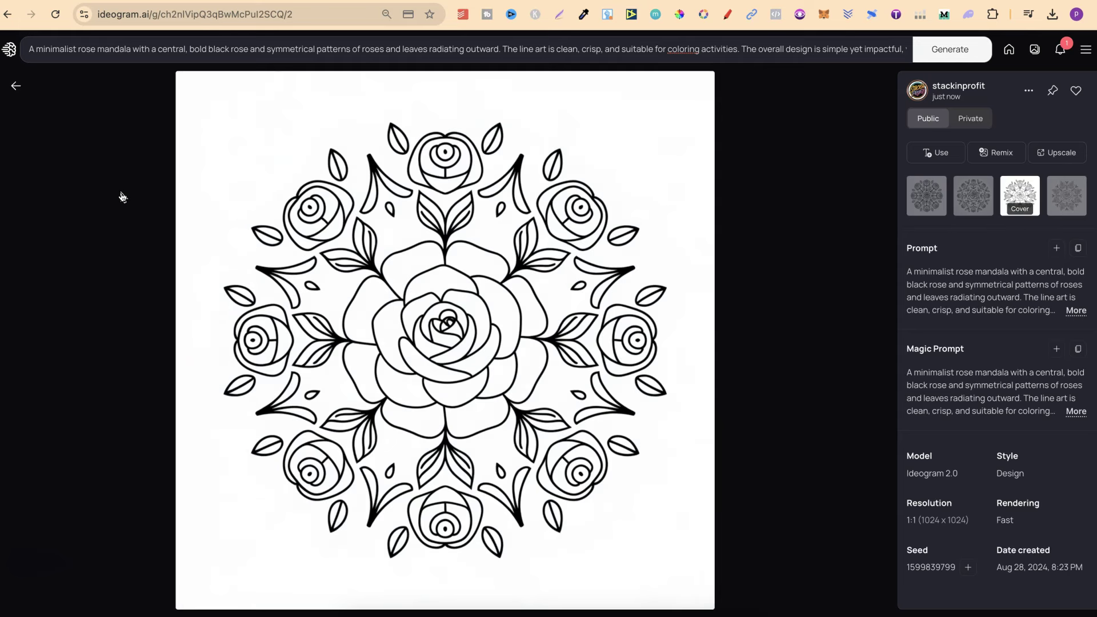
pyautogui.press('Left')
pyautogui.press('Right')
pyautogui.press('Right')
pyautogui.press('Right')
pyautogui.press('Right')
pyautogui.press('Right')
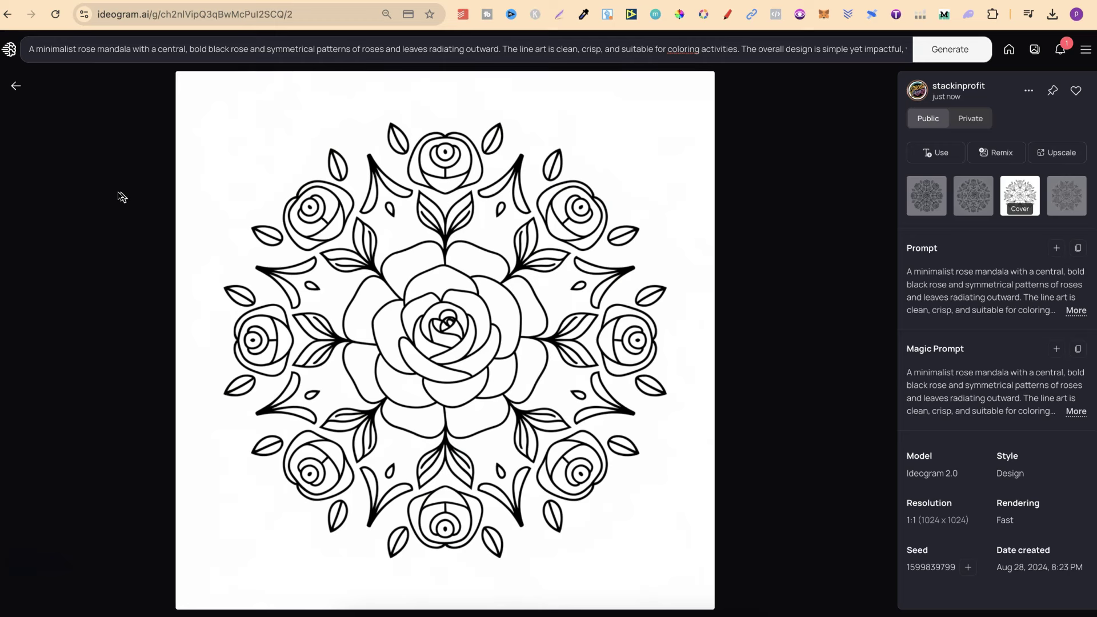
pyautogui.press('Left')
pyautogui.press('Right')
pyautogui.press('Left')
pyautogui.press('Right')
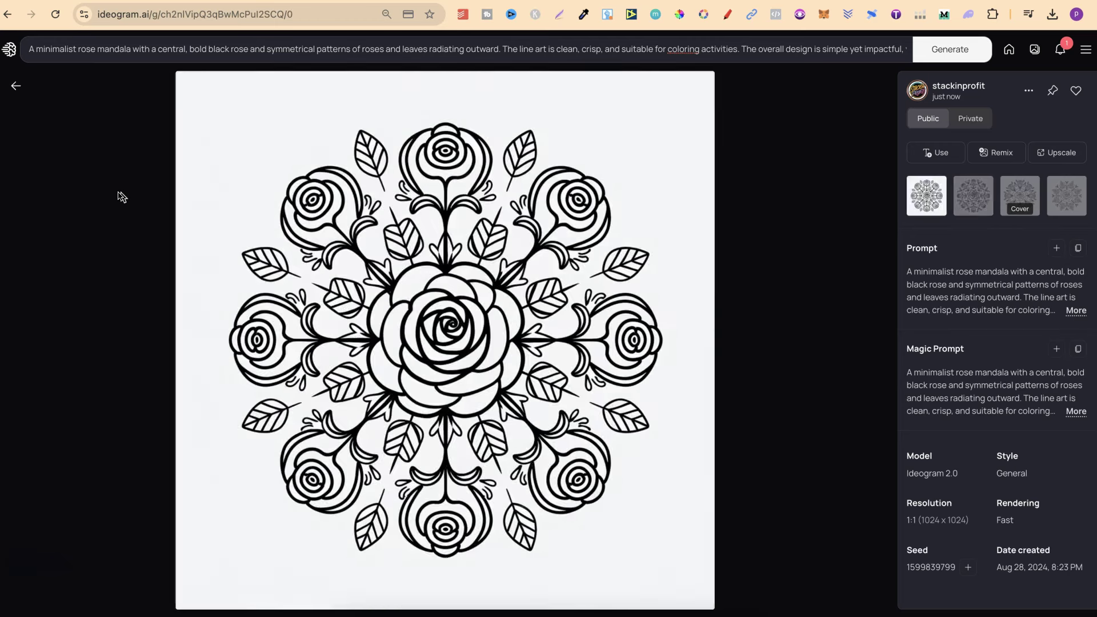
pyautogui.press('Left')
pyautogui.press('Right')
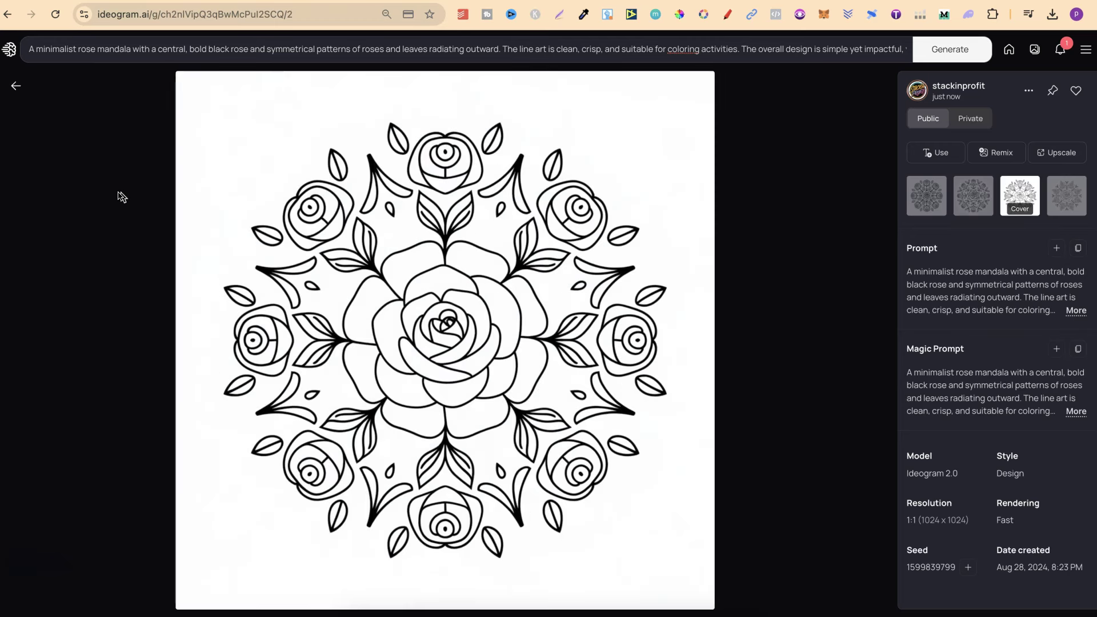
pyautogui.press('Right')
pyautogui.press('Left')
pyautogui.press('Left')
pyautogui.press('Left')
pyautogui.press('Right')
pyautogui.press('Right')
pyautogui.press('Right')
pyautogui.press('Right')
pyautogui.press('Left')
pyautogui.press('Left')
pyautogui.press('Left')
pyautogui.press('Left')
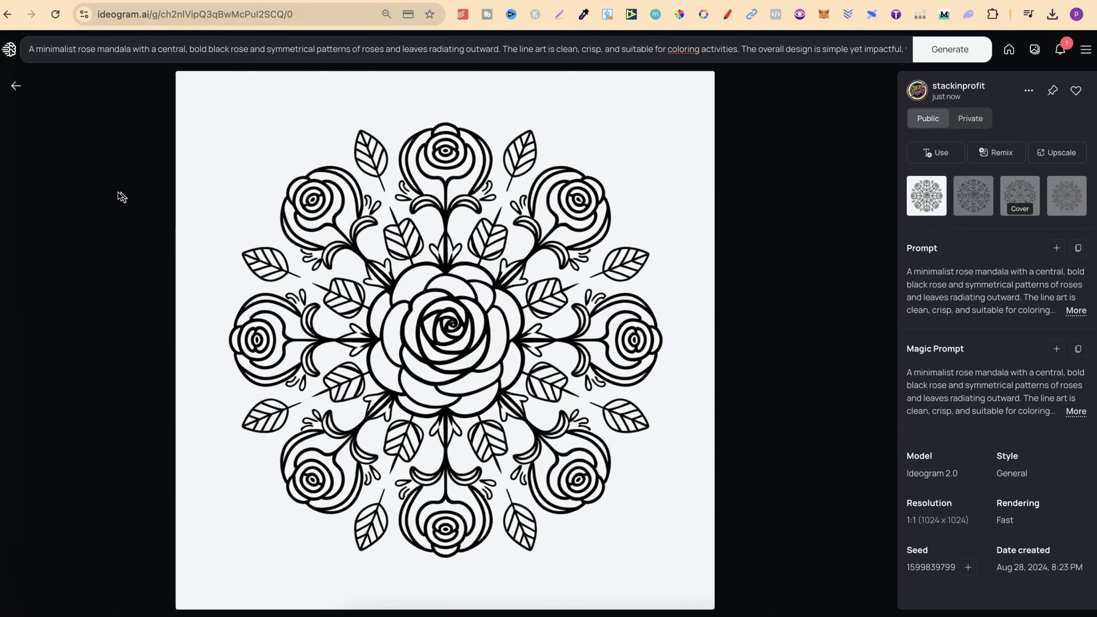
pyautogui.press('Right')
pyautogui.press('Right')
pyautogui.press('Right')
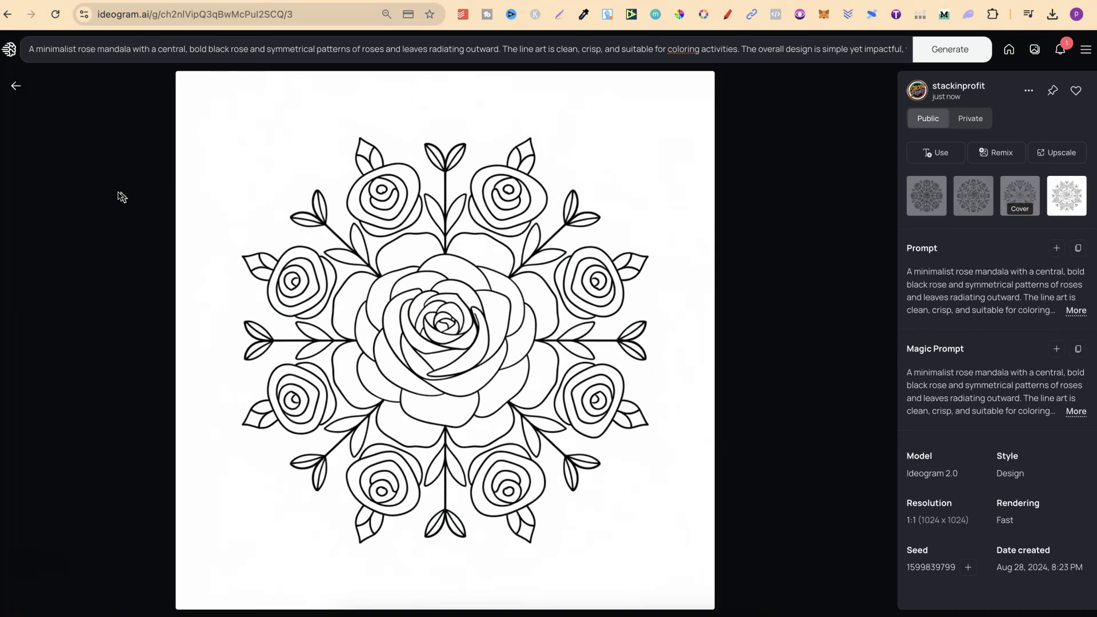
pyautogui.press('Right')
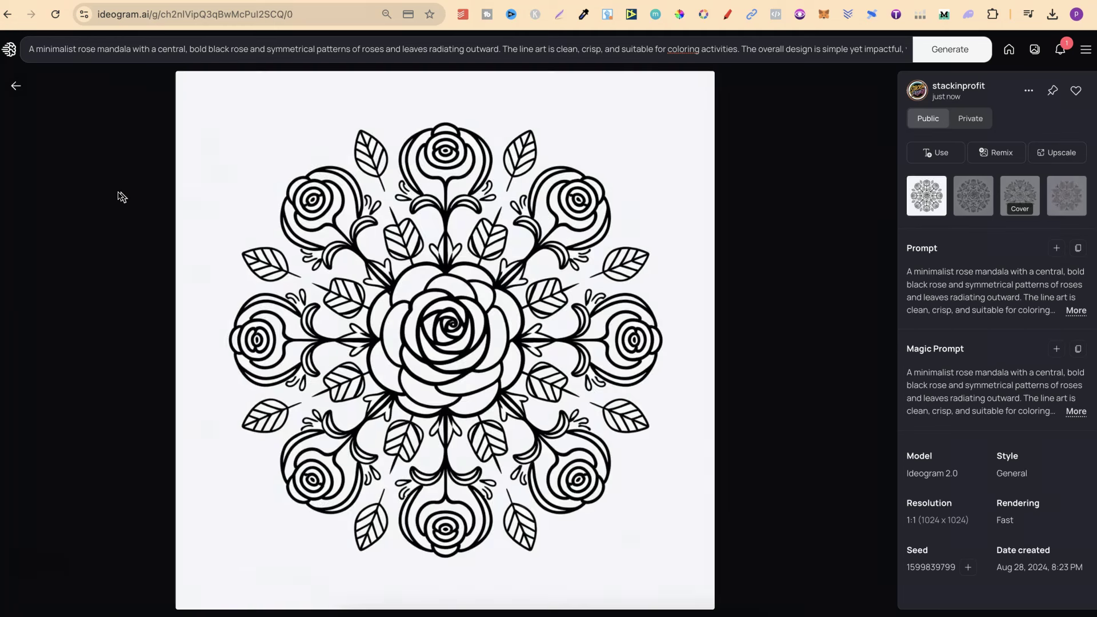
pyautogui.press('Right')
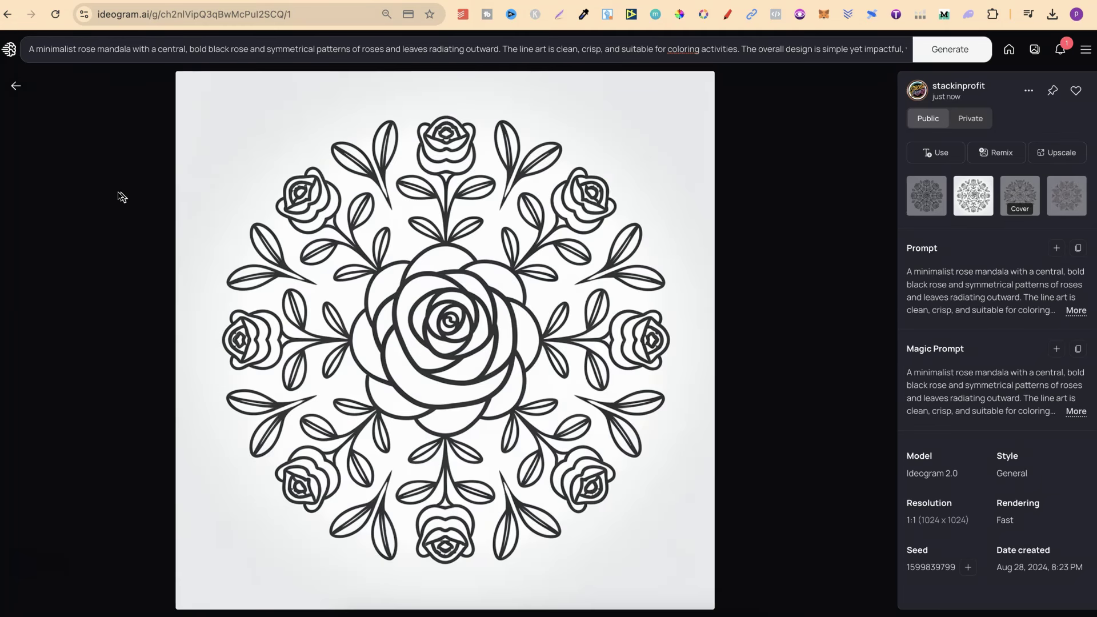
pyautogui.press('Right')
pyautogui.press('Right')
pyautogui.press('Right')
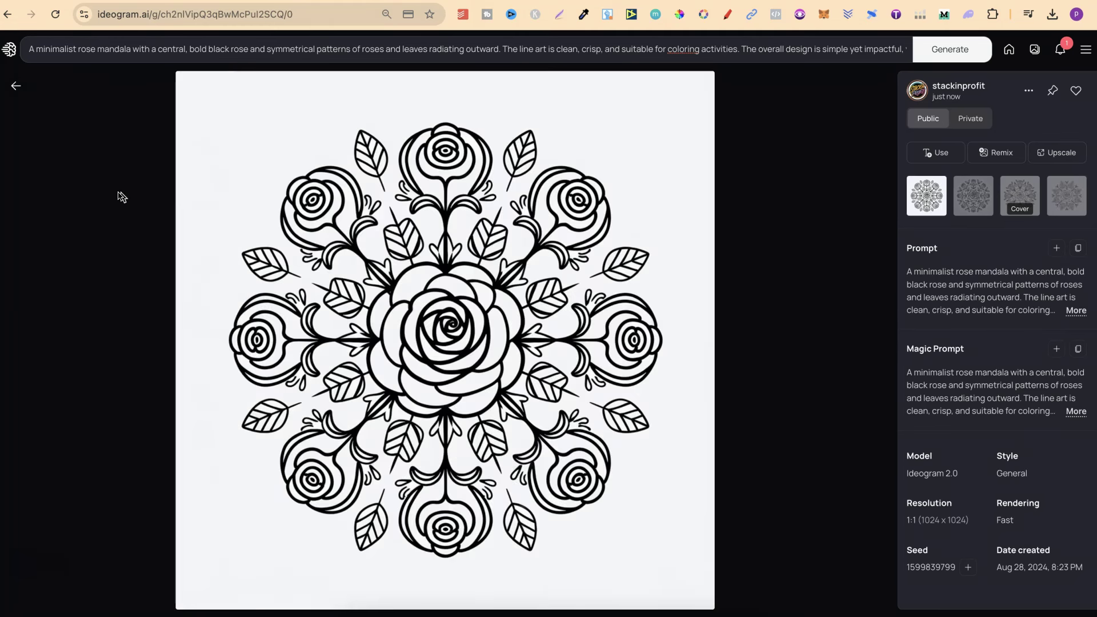
pyautogui.press('Right')
pyautogui.press('Right')
pyautogui.press('Right')
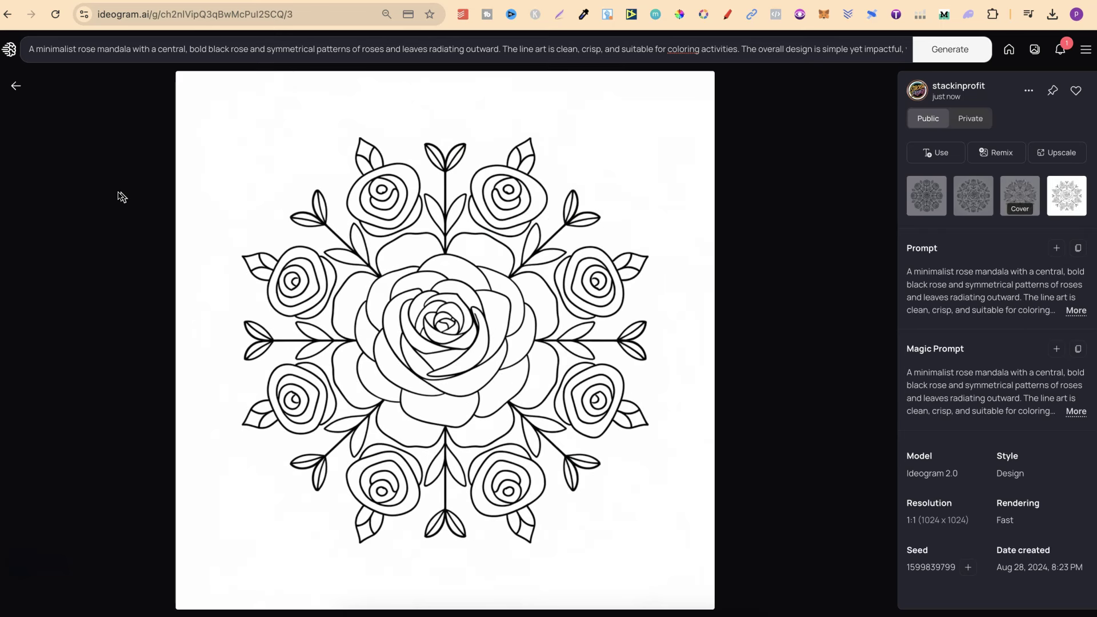
pyautogui.click(15, 85)
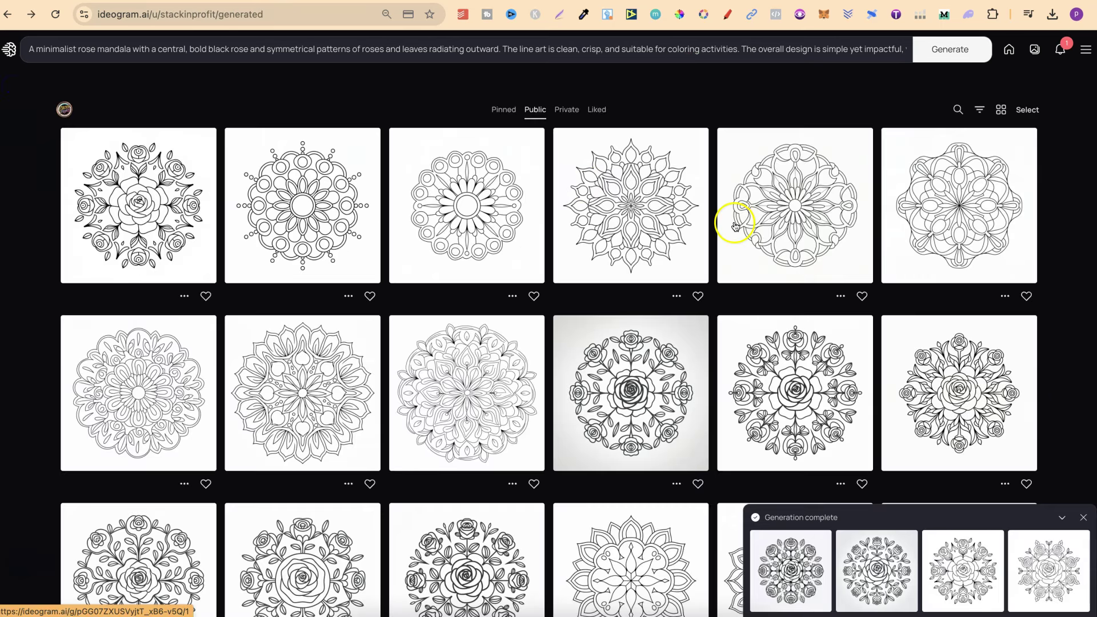
# Copy the simplistic thick-outlined mandala description from the doc's Simple prompts section.
pyautogui.hotkey('ctrl', 'Tab')
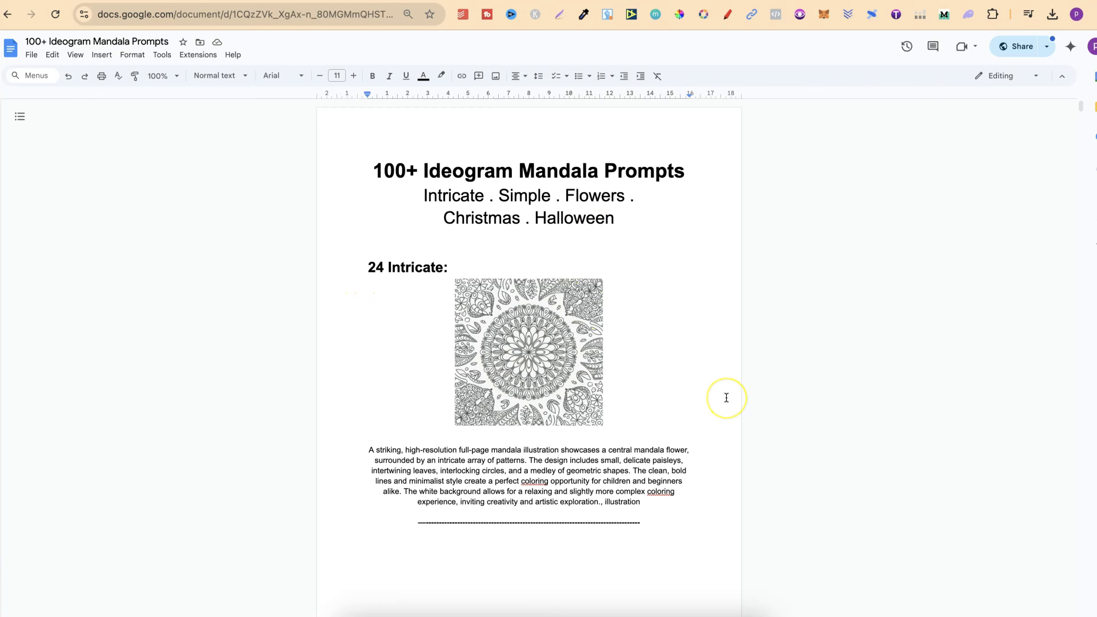
pyautogui.scroll(-14, 727, 398)
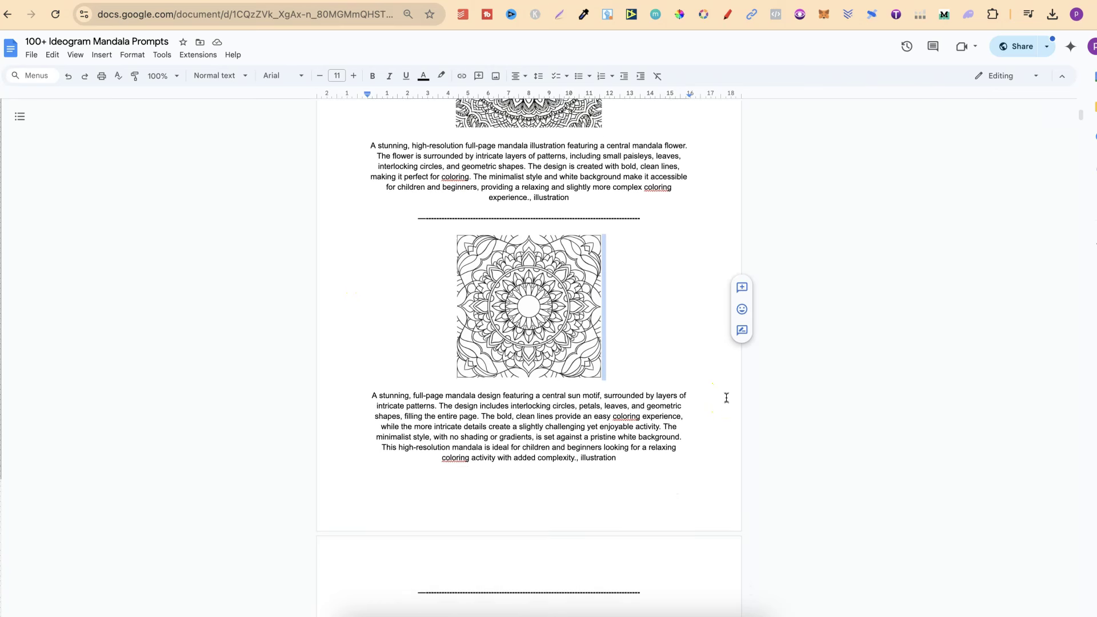
pyautogui.scroll(-15, 726, 398)
pyautogui.scroll(-20, 726, 397)
pyautogui.scroll(-20, 726, 398)
pyautogui.scroll(-20, 727, 398)
pyautogui.scroll(-20, 727, 396)
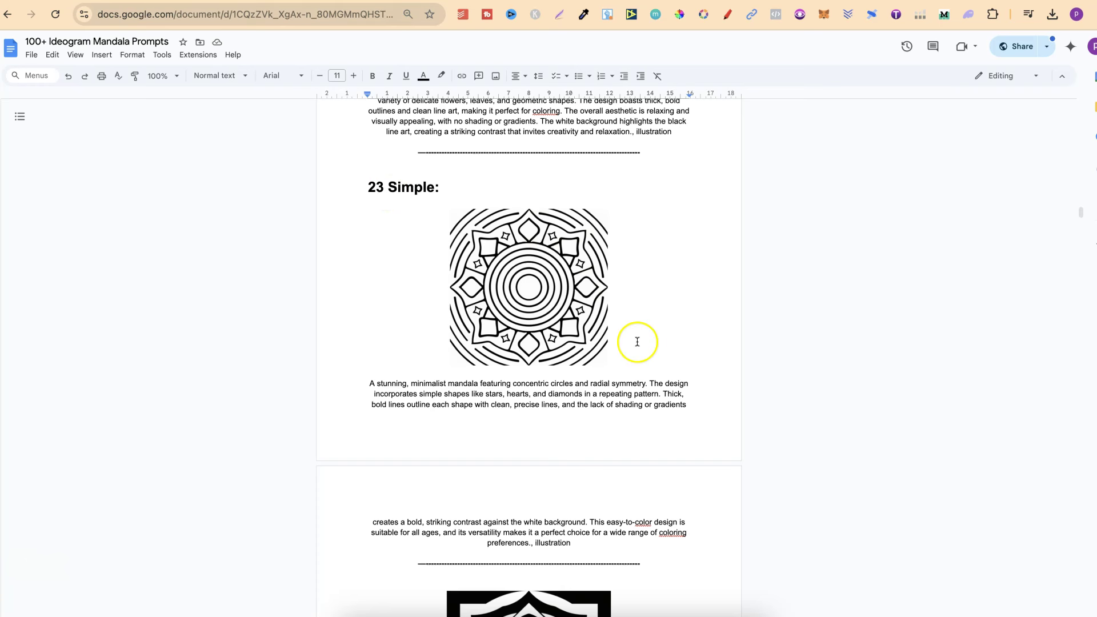
pyautogui.scroll(-20, 741, 468)
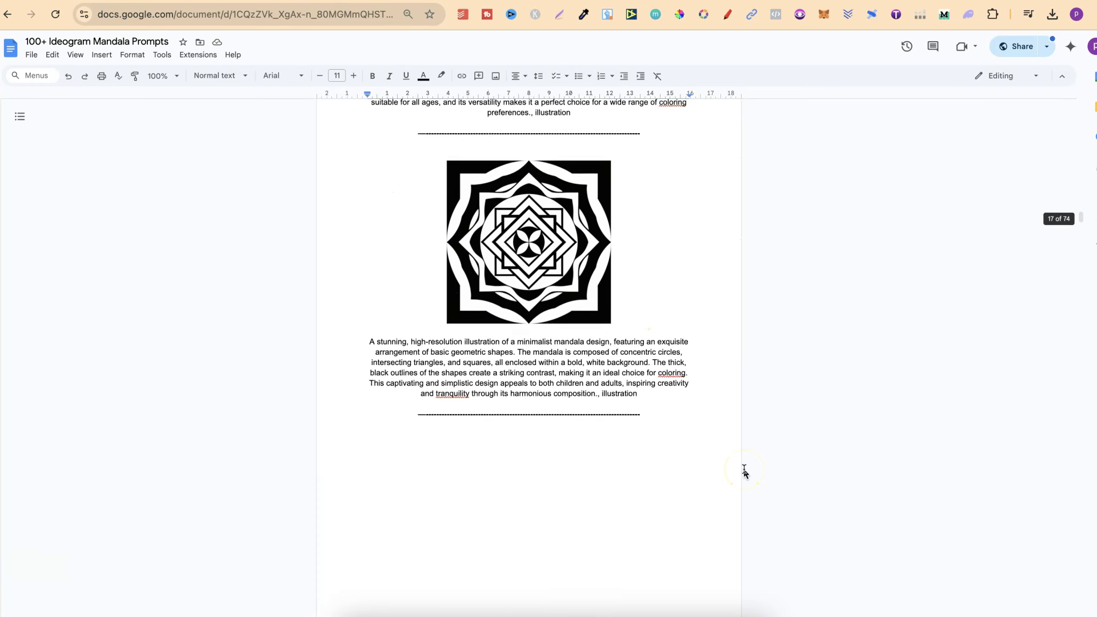
pyautogui.scroll(-5, 745, 471)
pyautogui.scroll(1, 608, 314)
pyautogui.doubleClick(558, 266)
pyautogui.tripleClick(557, 265)
pyautogui.hotkey('ctrl', 'c')
pyautogui.rightClick(560, 268)
pyautogui.click(605, 286)
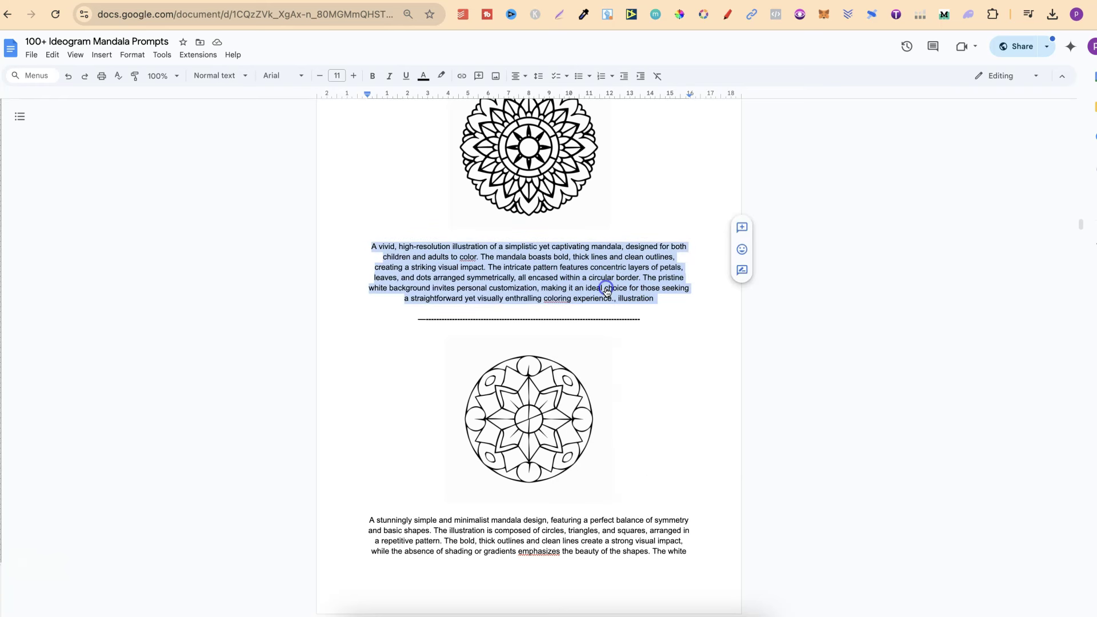
# Replace Ideogram's prompt with the copied description and generate new images.
pyautogui.hotkey('ctrl', 'Tab')
pyautogui.click(311, 50)
pyautogui.tripleClick(309, 57)
pyautogui.hotkey('ctrl', 'v')
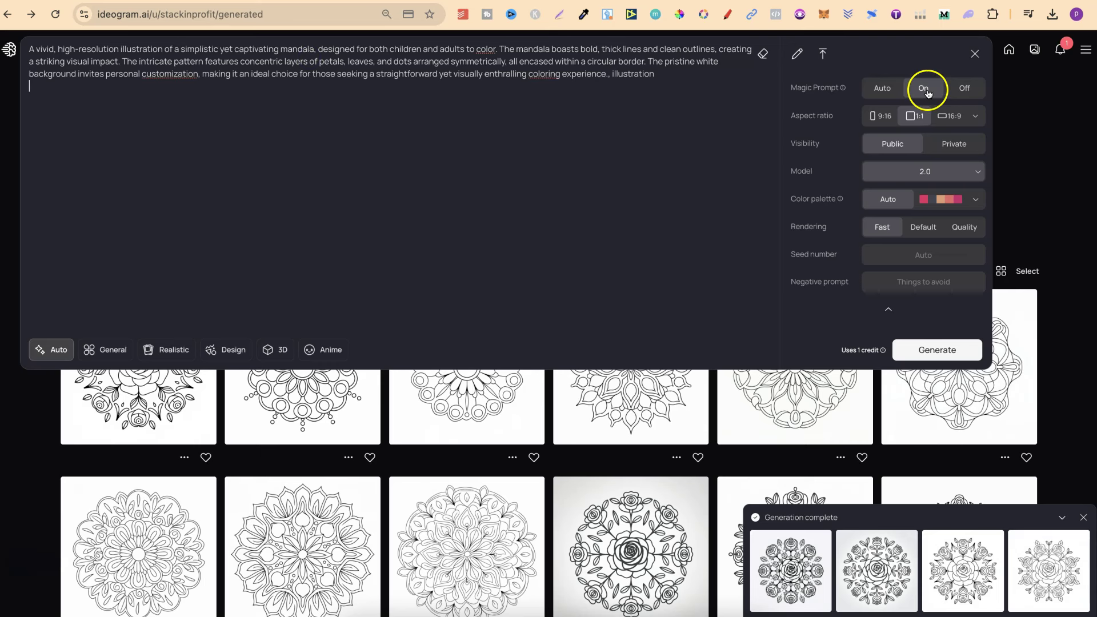
pyautogui.click(942, 351)
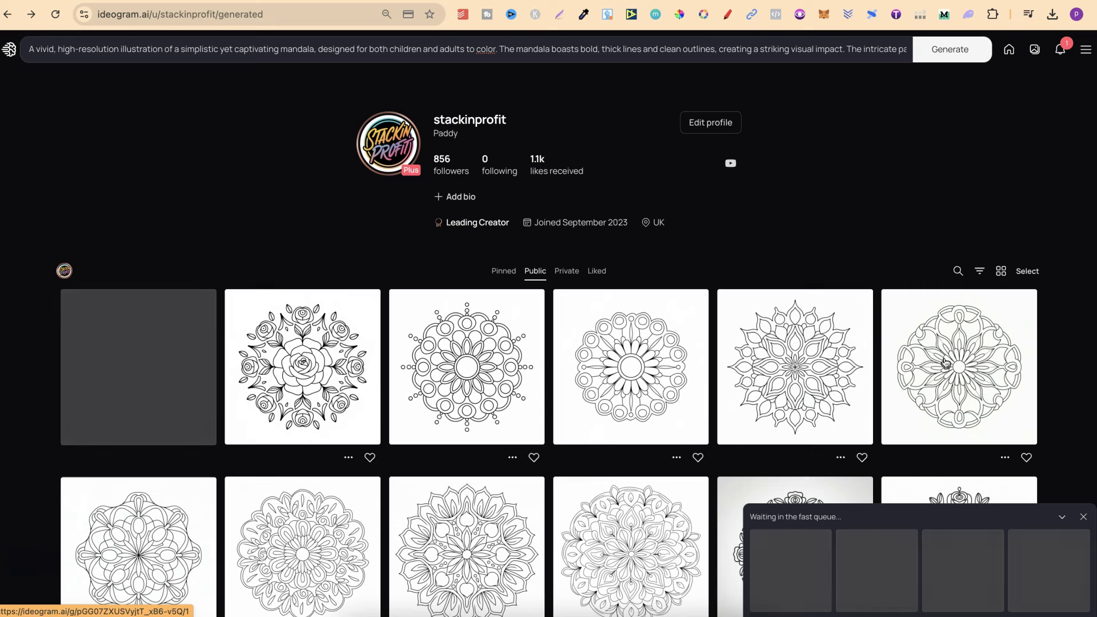
pyautogui.click(850, 2)
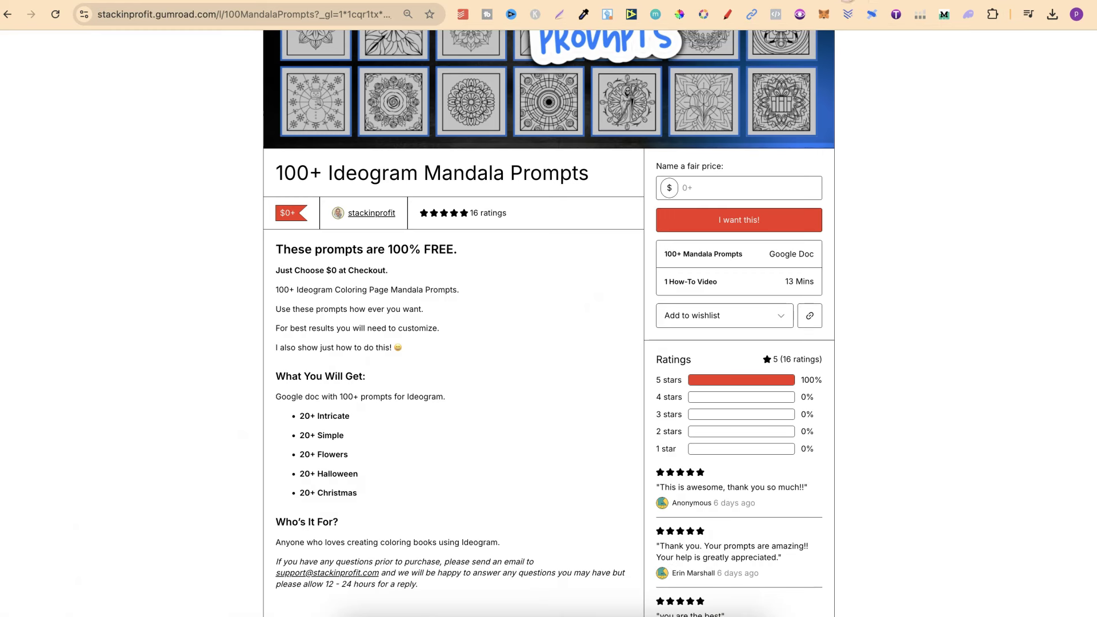
pyautogui.scroll(5, 926, 192)
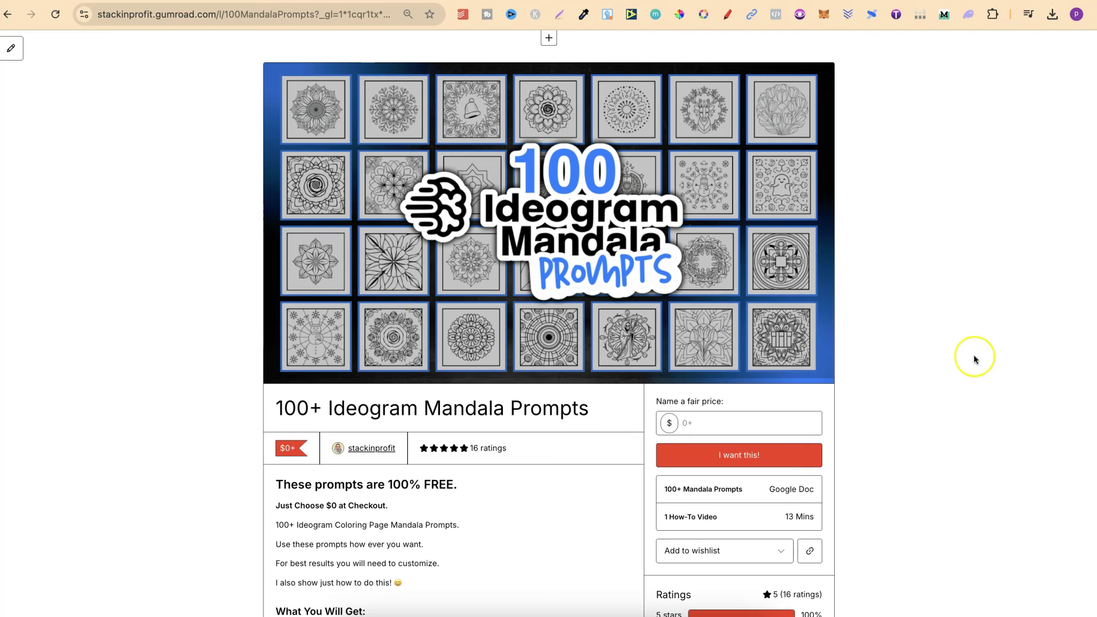
pyautogui.scroll(-3, 972, 360)
pyautogui.scroll(-1, 976, 360)
pyautogui.scroll(-3, 976, 360)
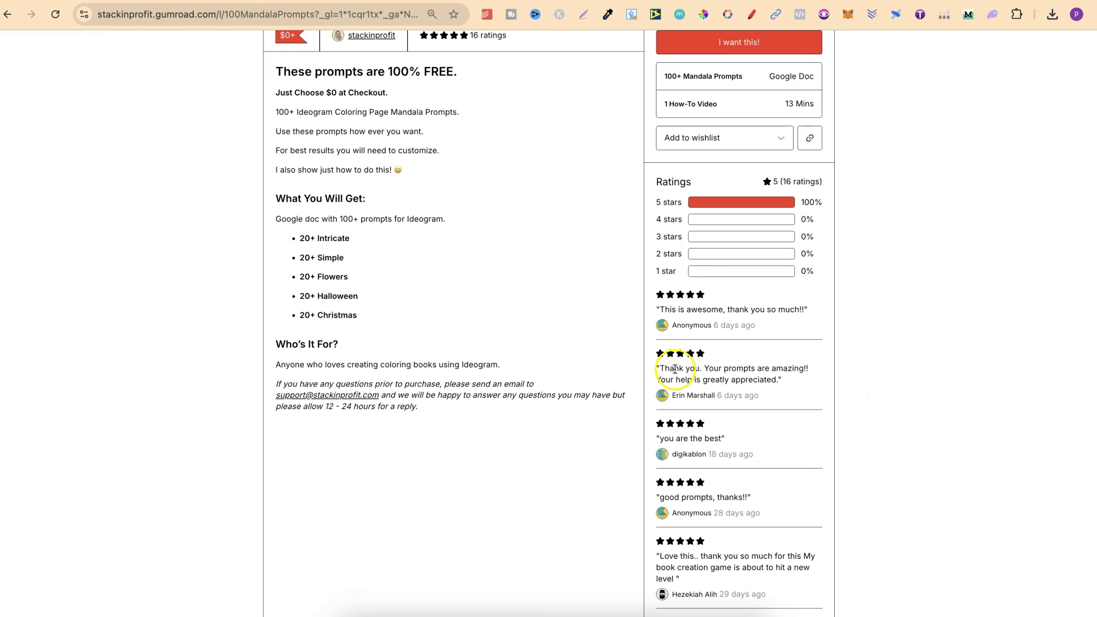
pyautogui.moveTo(660, 307); pyautogui.dragTo(808, 309)
pyautogui.click(969, 304)
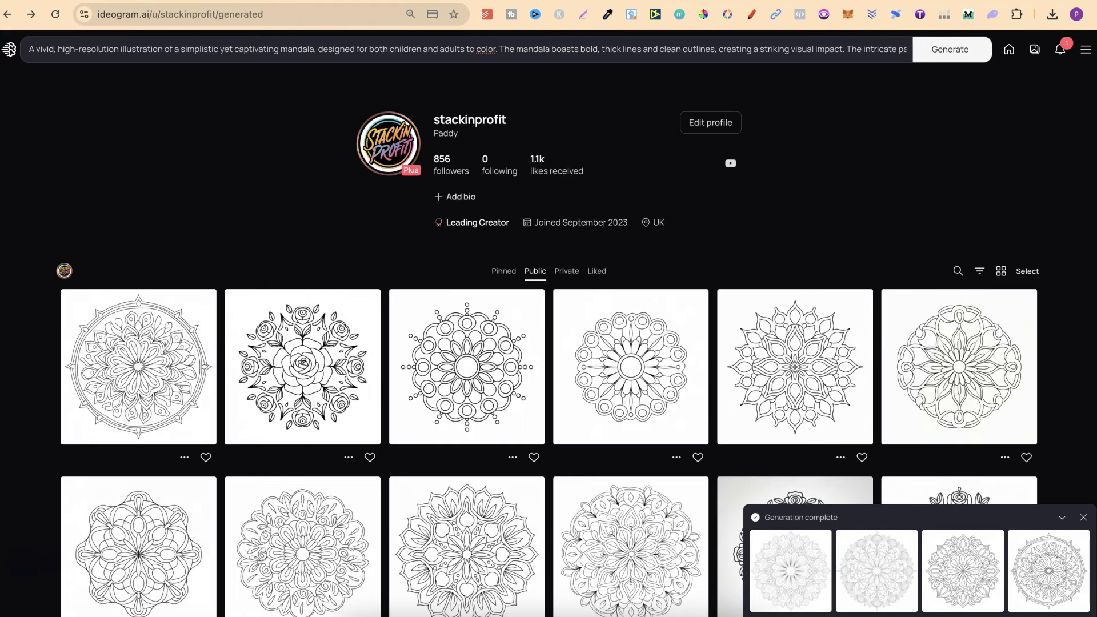
pyautogui.click(133, 380)
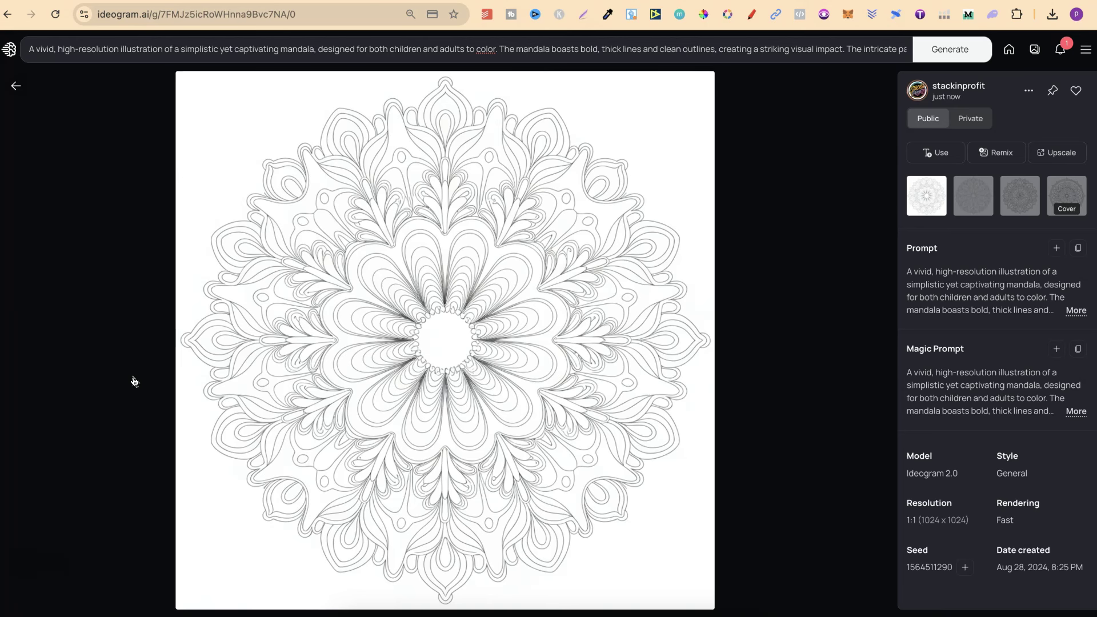
pyautogui.press('Right')
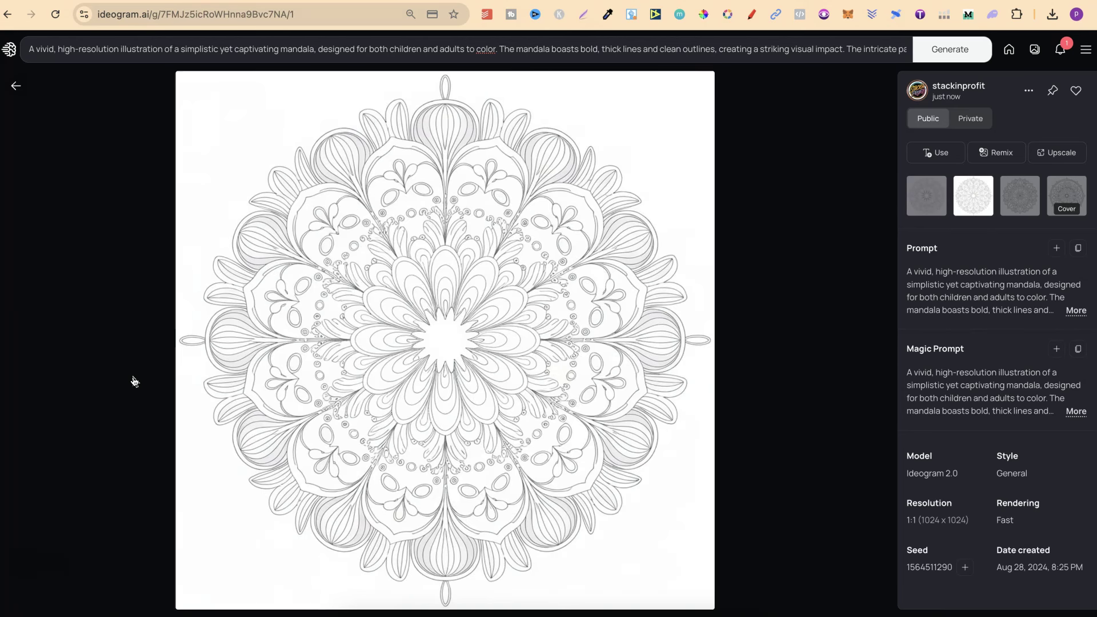
pyautogui.press('Right')
pyautogui.press('Right')
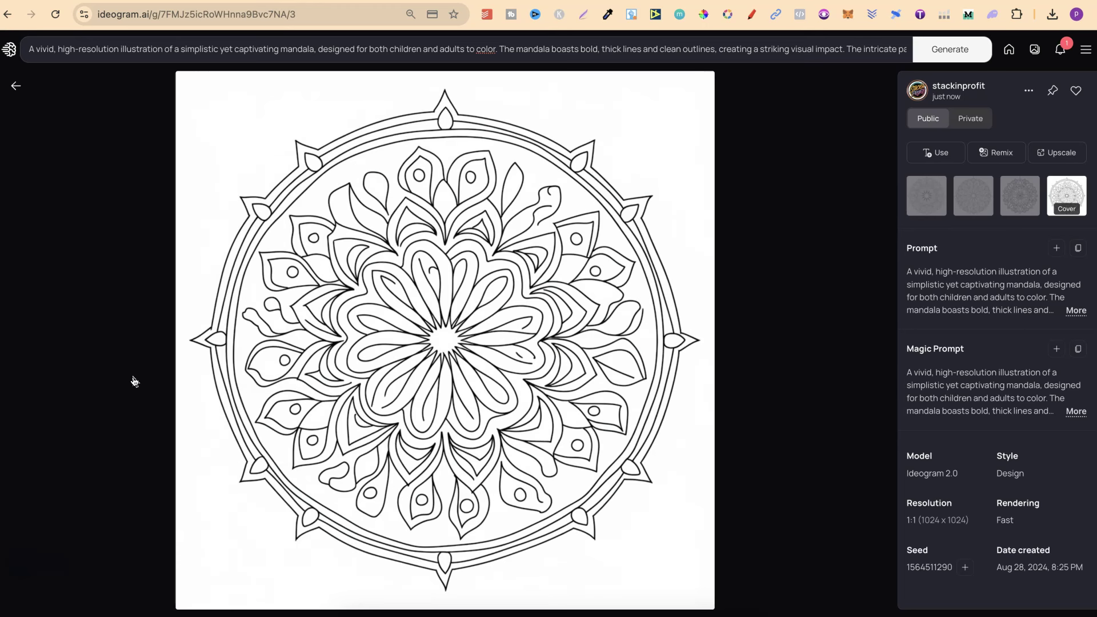
pyautogui.press('Left')
pyautogui.press('Right')
pyautogui.press('Left')
pyautogui.press('Right')
pyautogui.press('Left')
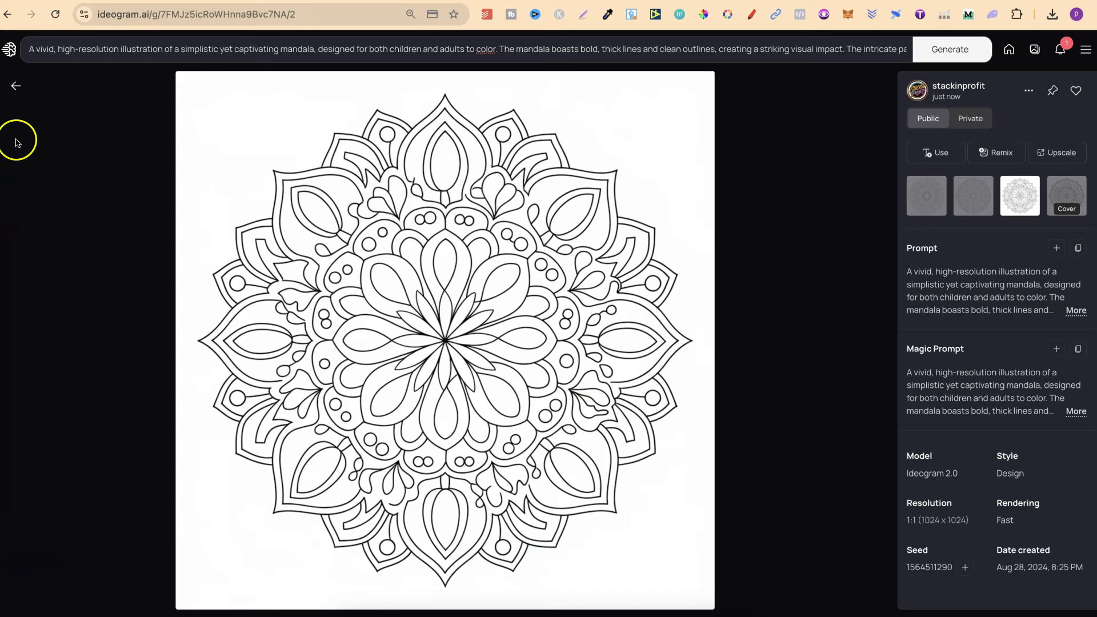
pyautogui.click(16, 87)
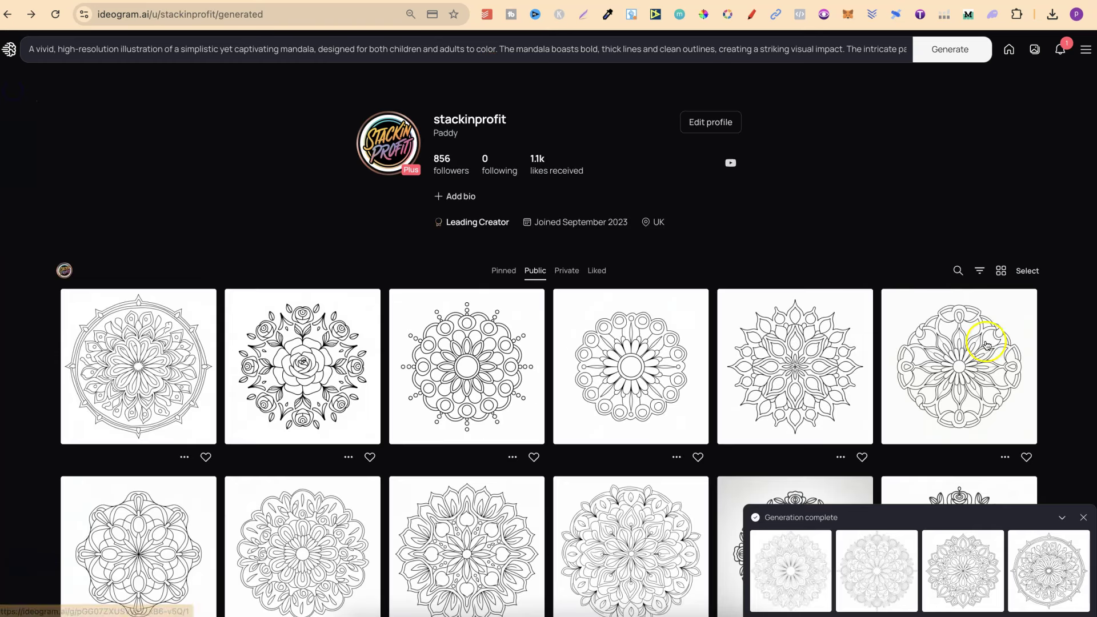
pyautogui.scroll(-10, 1049, 392)
pyautogui.scroll(4, 1051, 399)
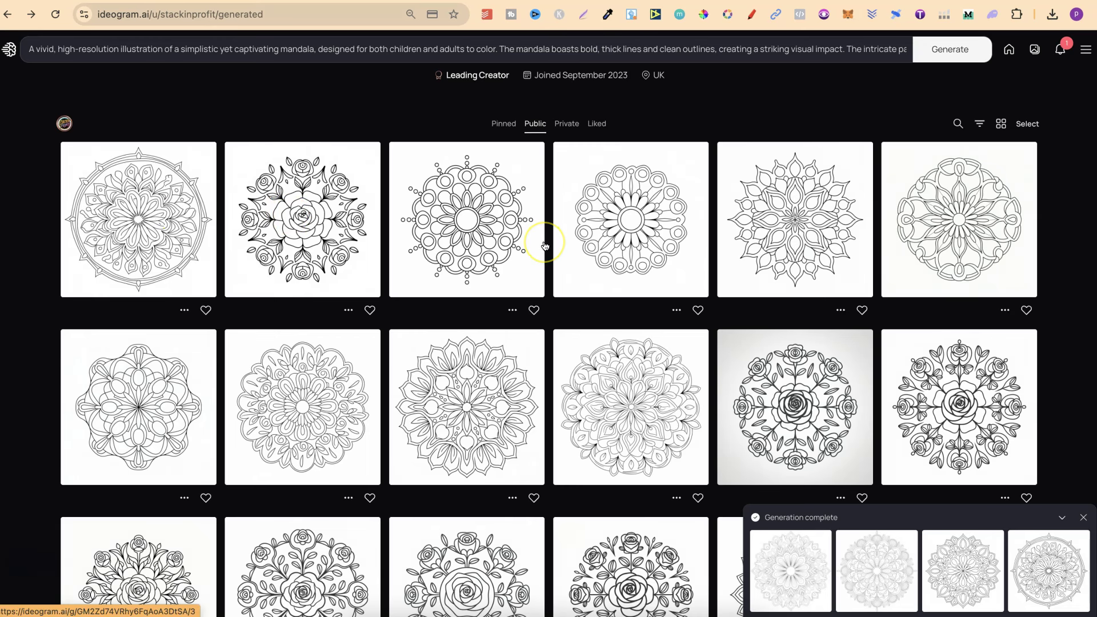
pyautogui.scroll(1, 1087, 350)
pyautogui.scroll(-2, 946, 289)
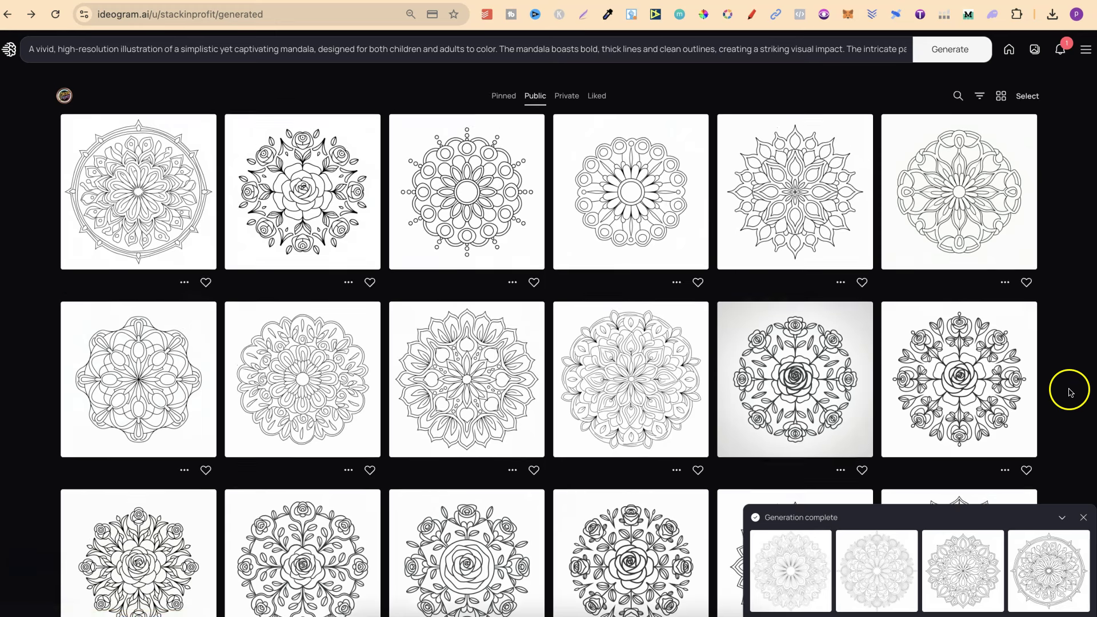
pyautogui.scroll(3, 1071, 387)
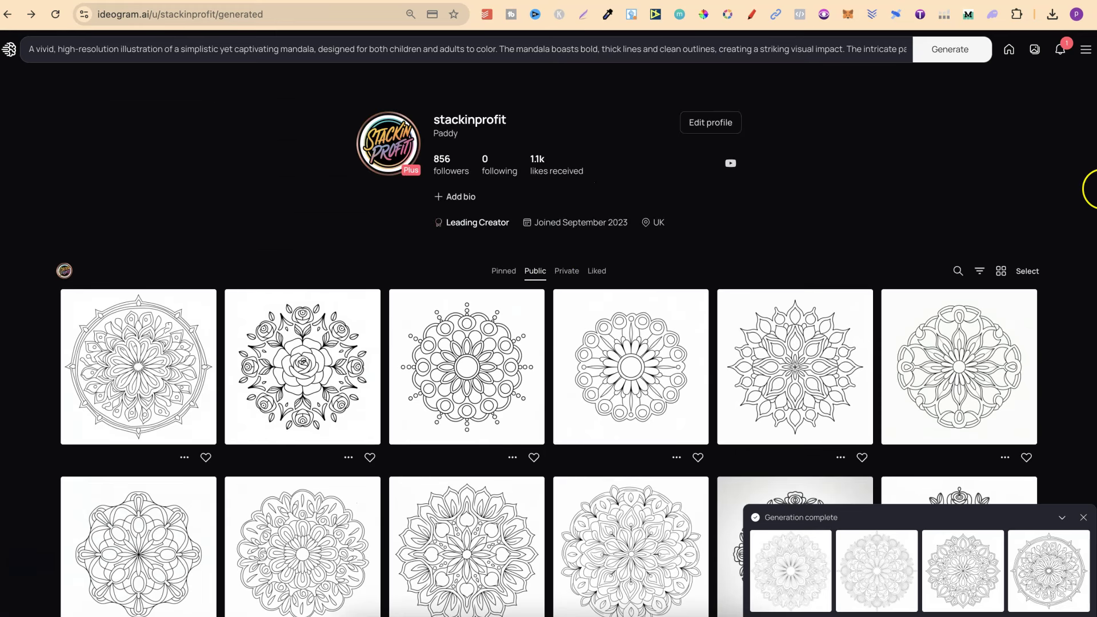